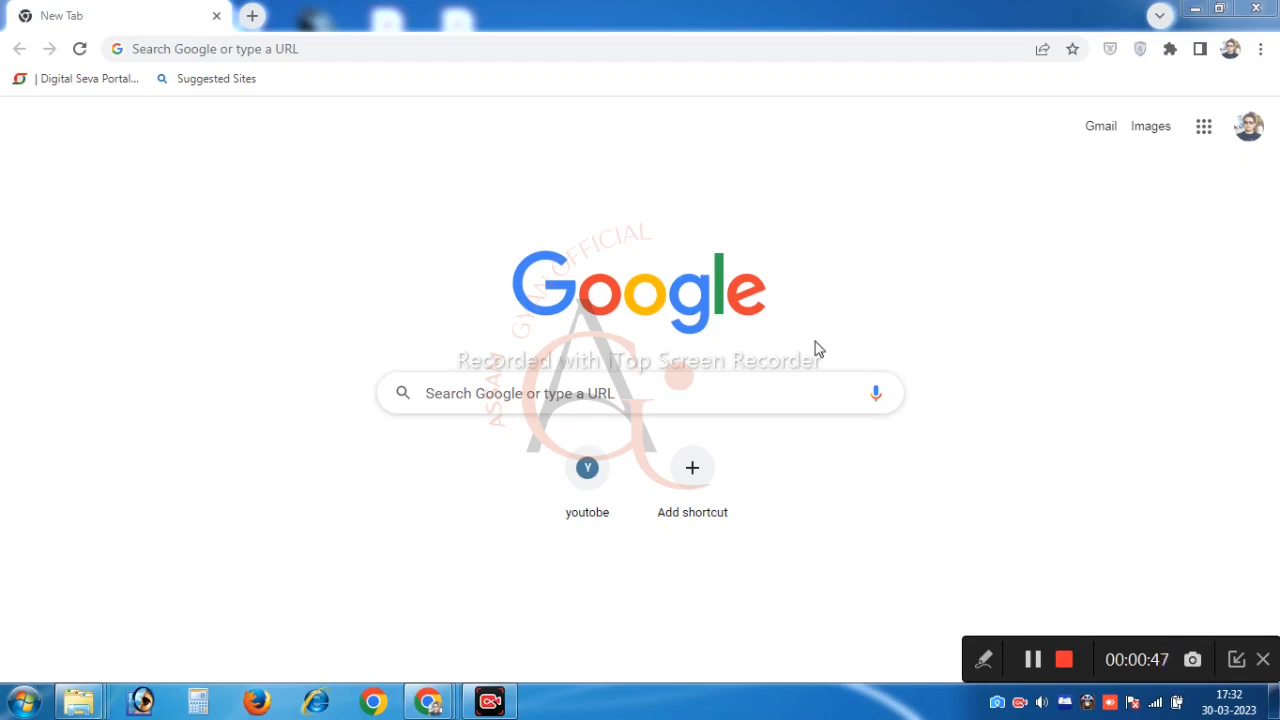
Search Google for 'income tax.gov.in' and open the 'Home | Income Tax Department' result
click(681, 394)
text(in)
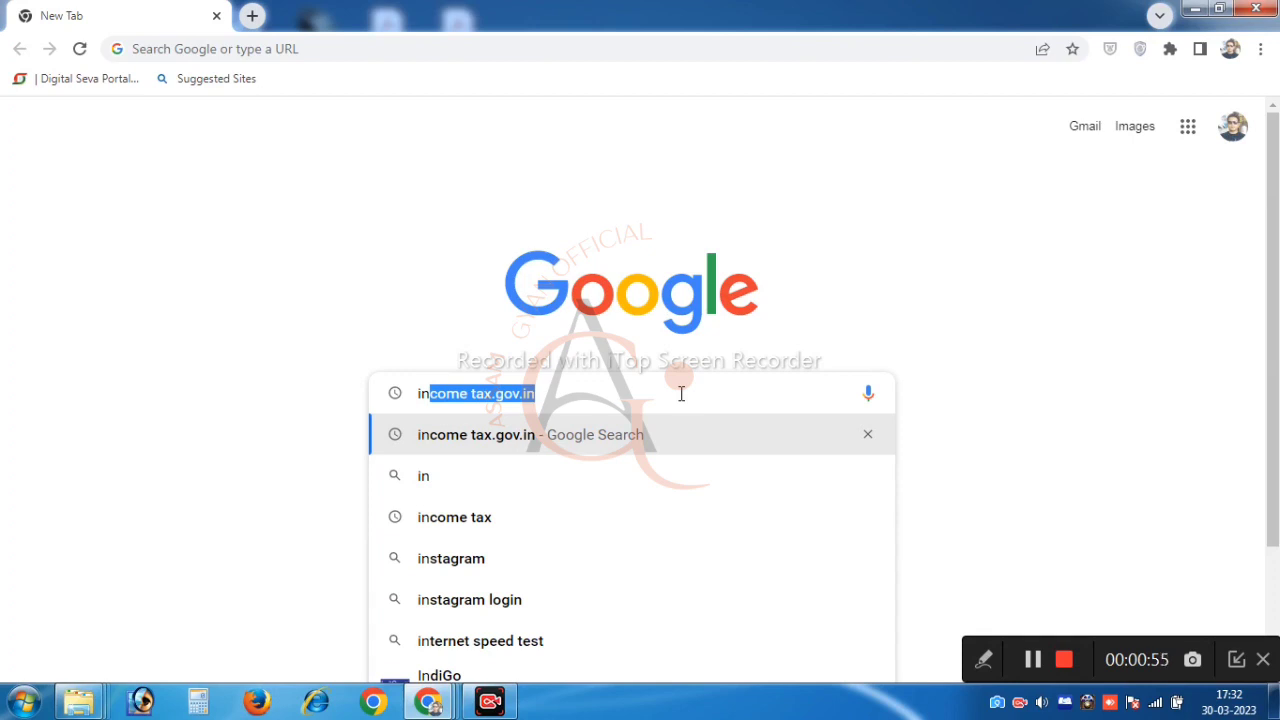
key(Return)
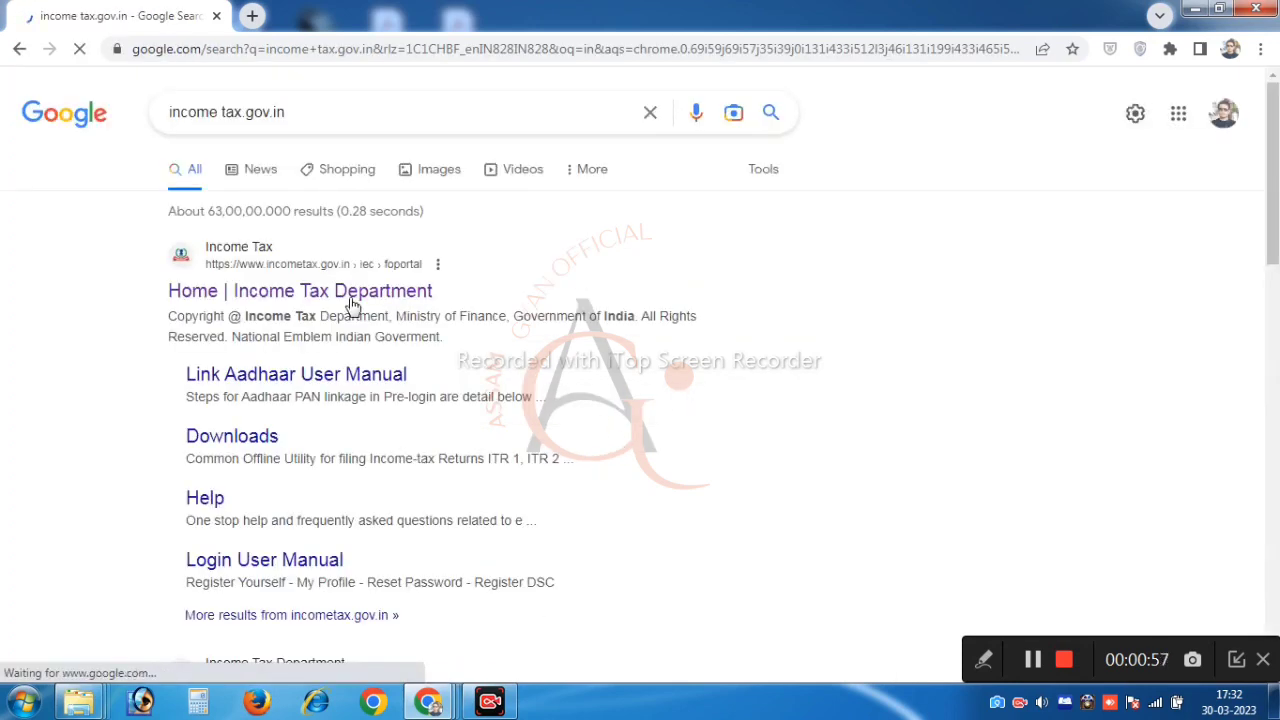
click(338, 293)
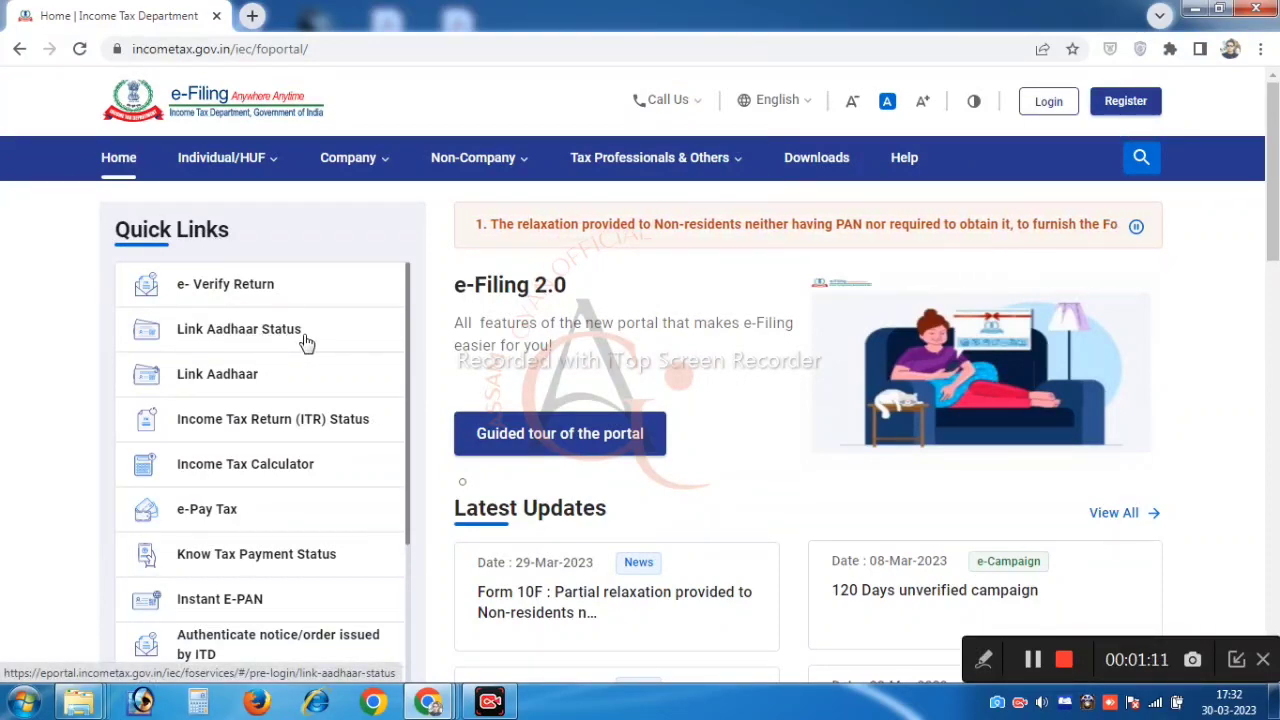
click(254, 338)
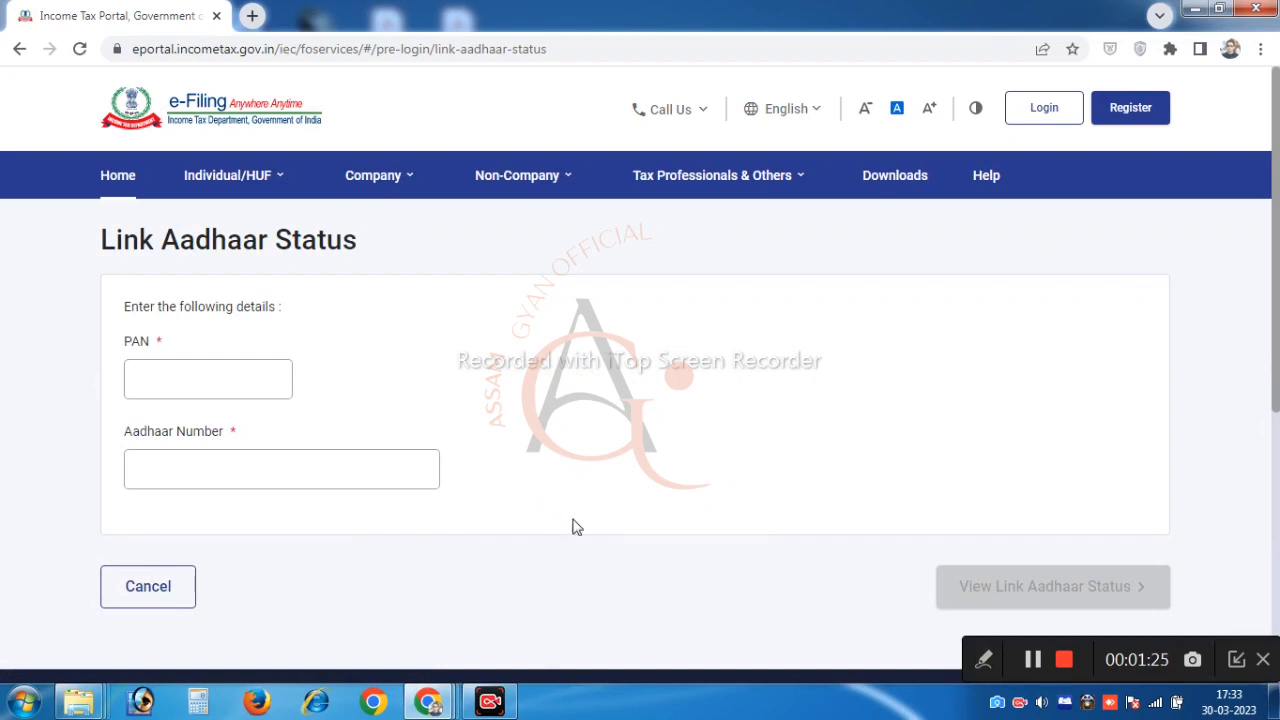
click(1038, 665)
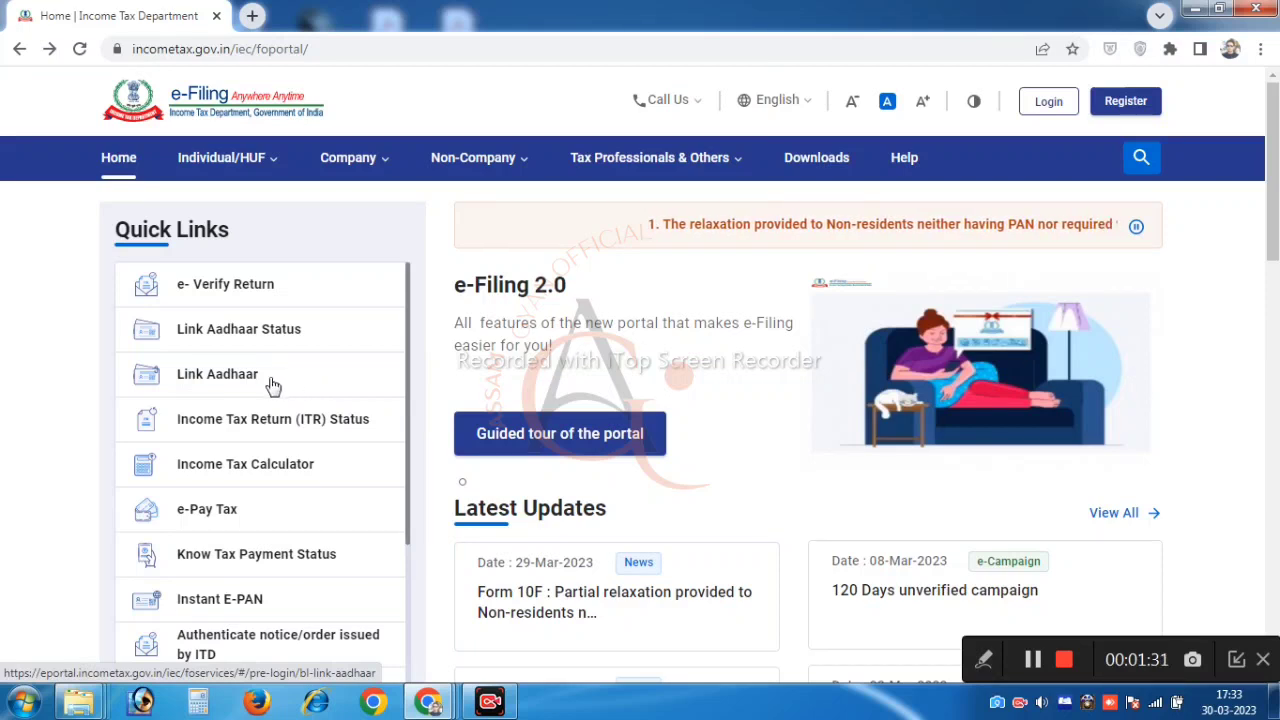
Open Link Aadhaar from Quick Links and scroll down to the PAN and Aadhaar Number fields
click(271, 380)
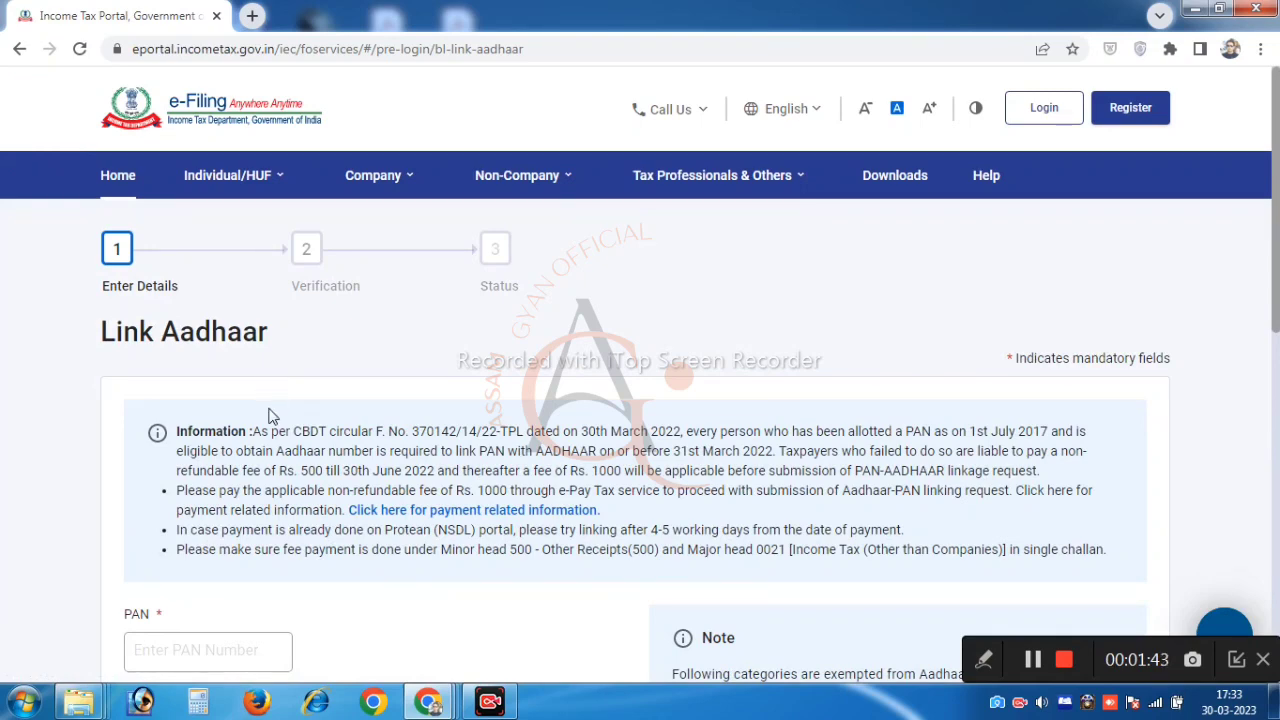
scroll(272, 417, down, 3)
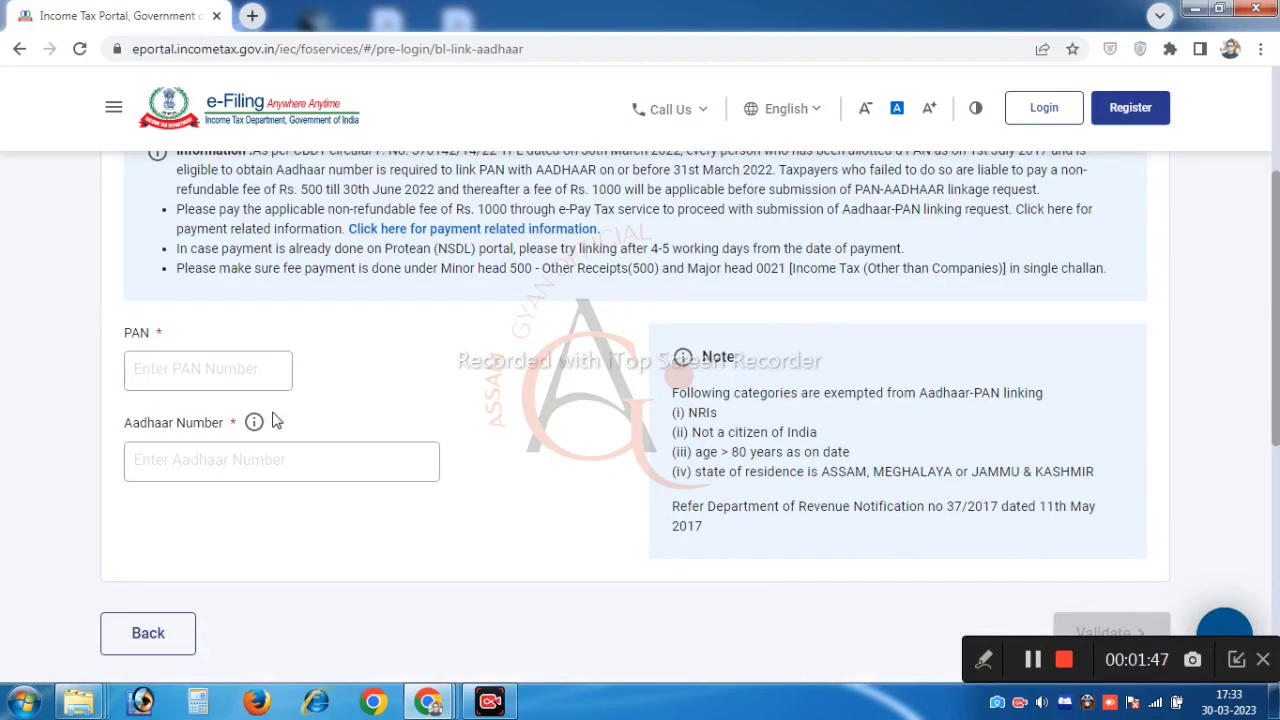
scroll(228, 331, down, 1)
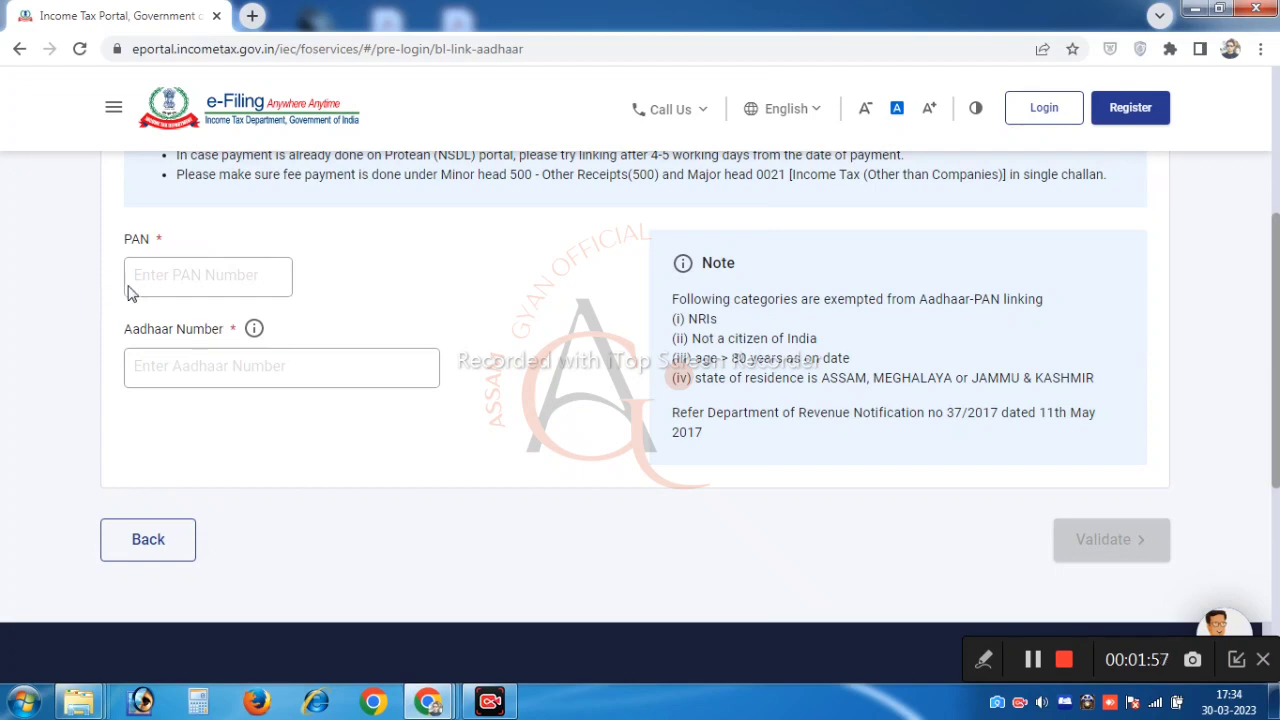
Enter the taxpayer's PAN and Aadhaar number and validate them
click(178, 280)
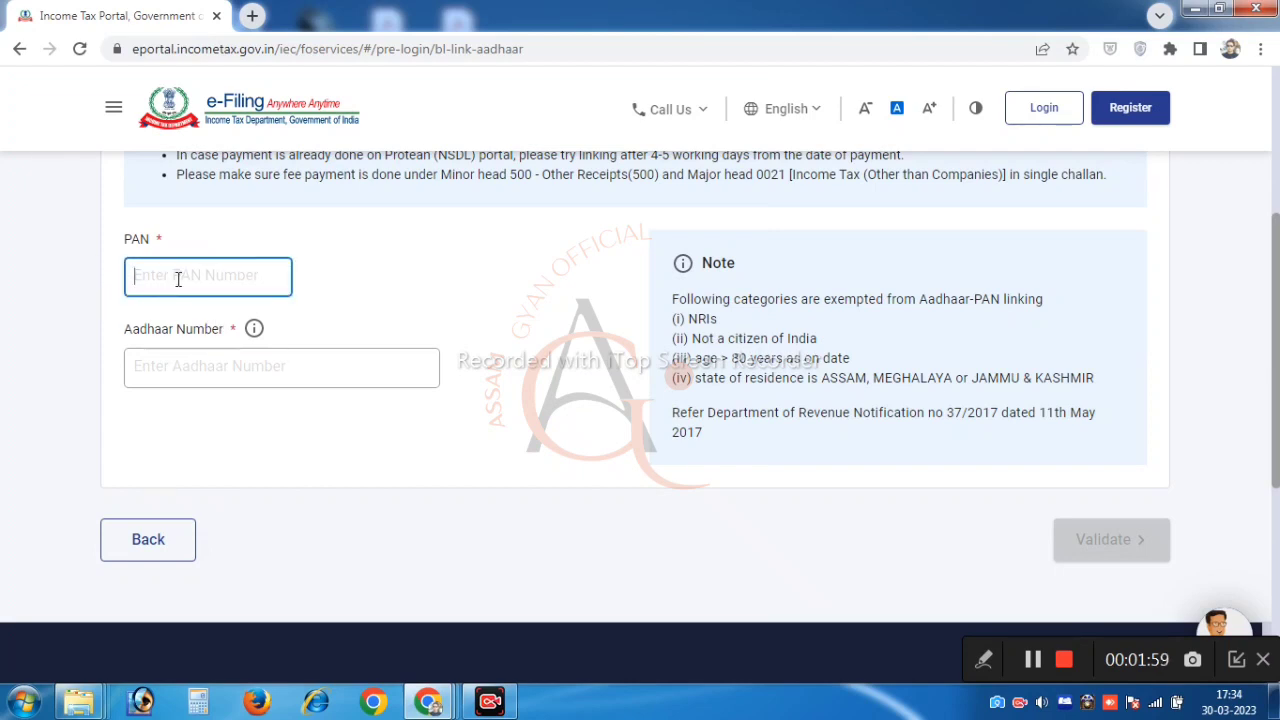
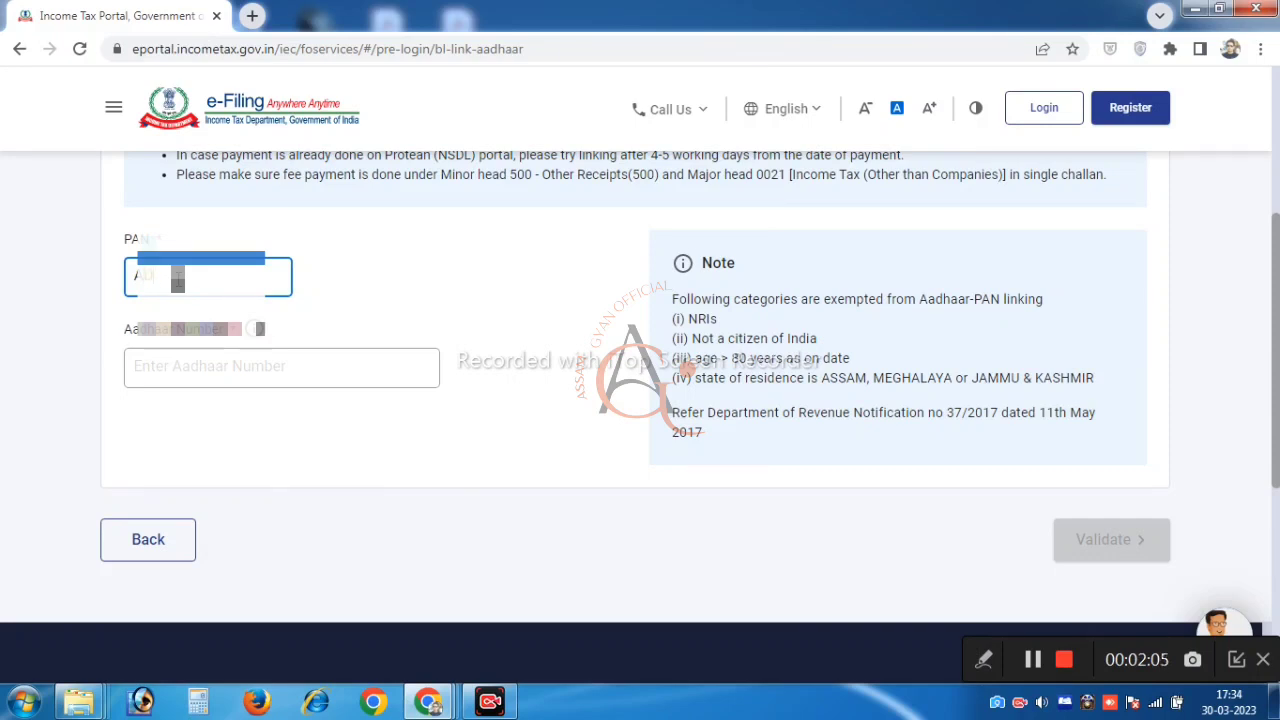
key(Tab)
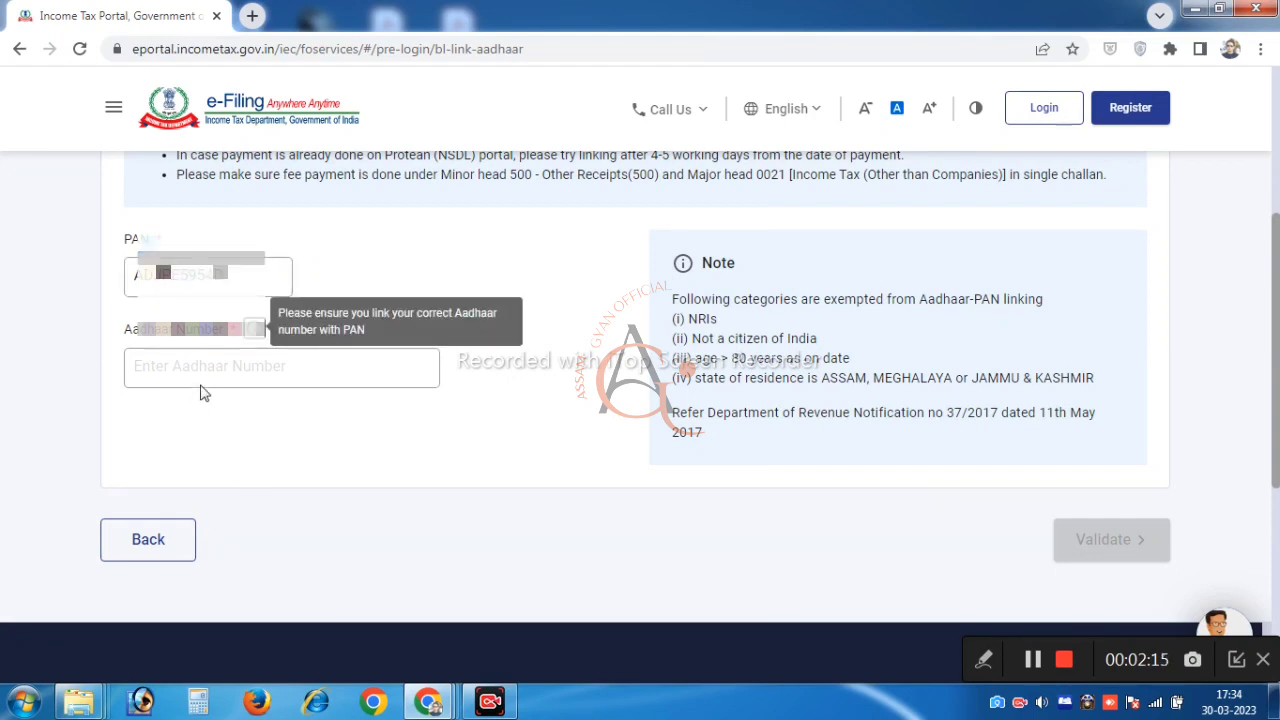
key(Tab)
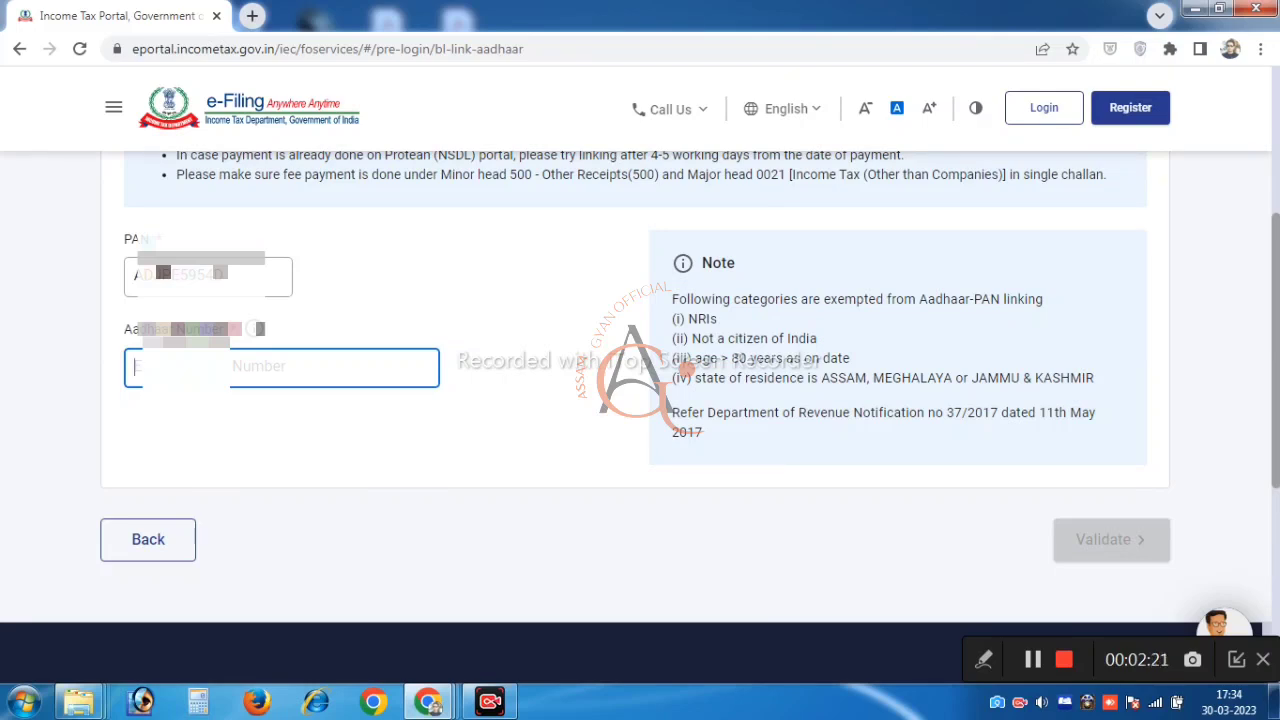
text(6)
text(3)
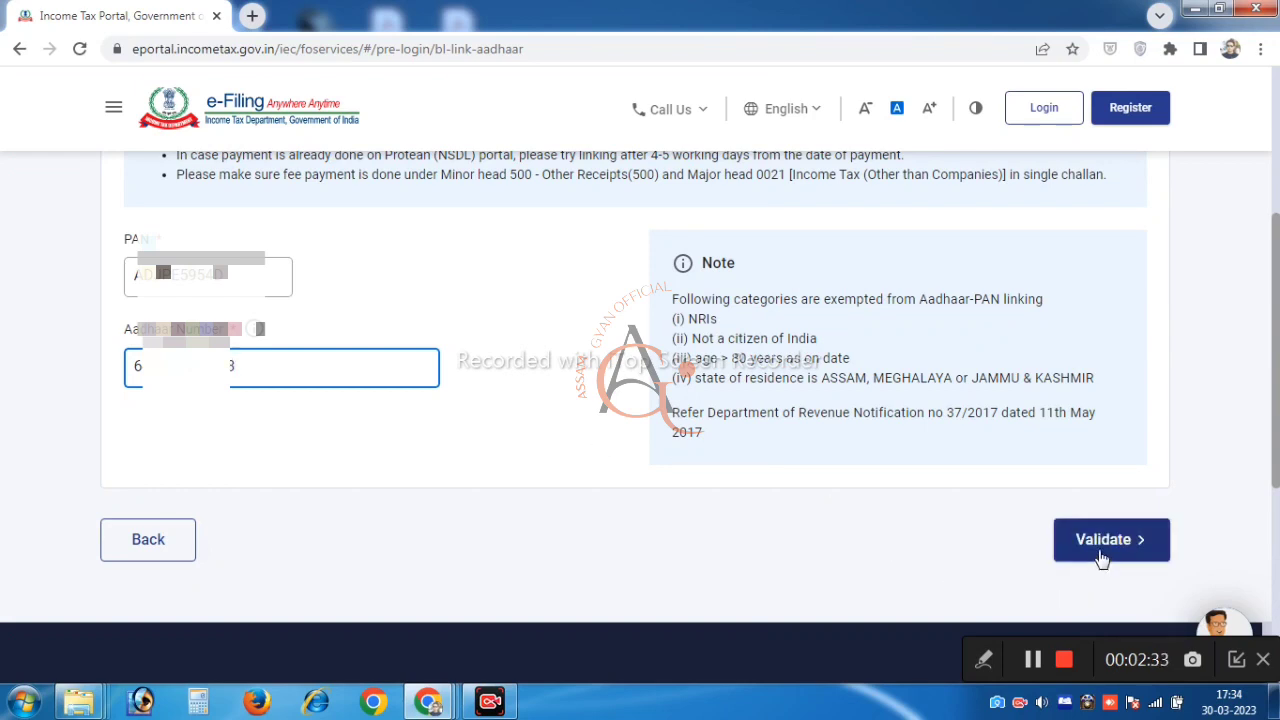
click(1103, 545)
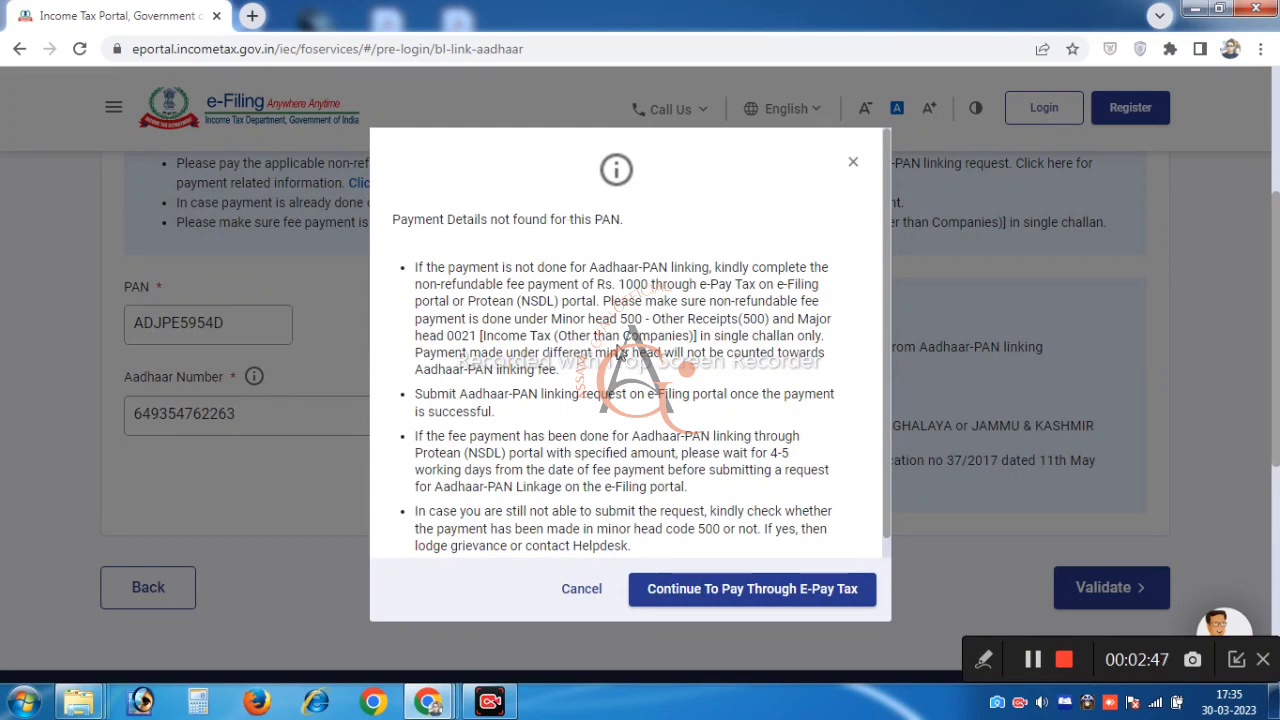
Choose 'Continue To Pay Through E-Pay Tax' in the 'Payment Details not found' dialog
scroll(620, 356, down, 1)
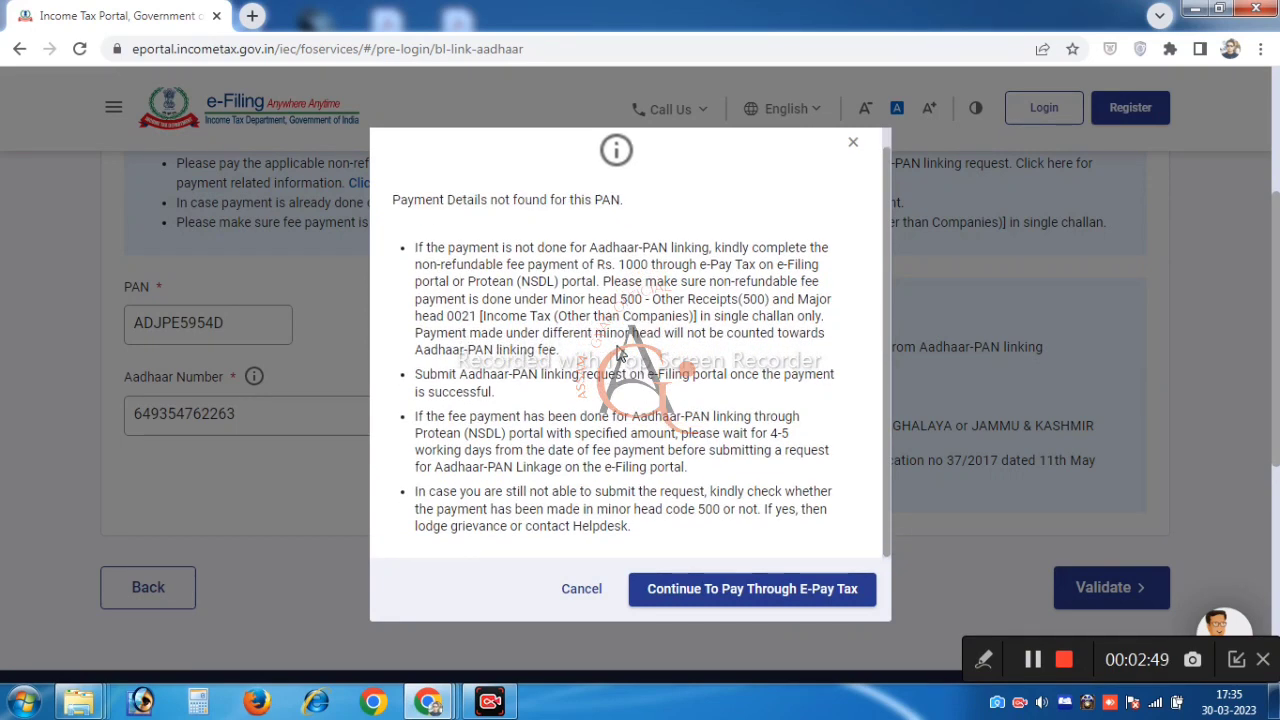
scroll(620, 356, down, 1)
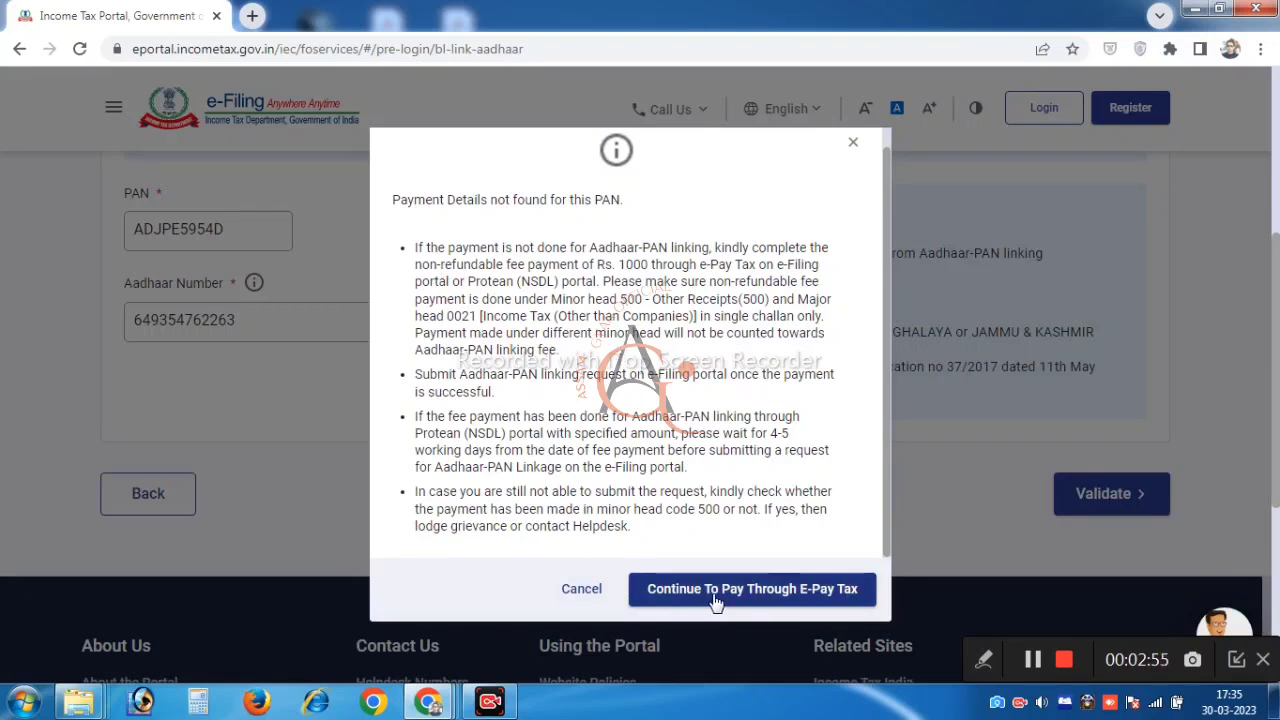
click(803, 598)
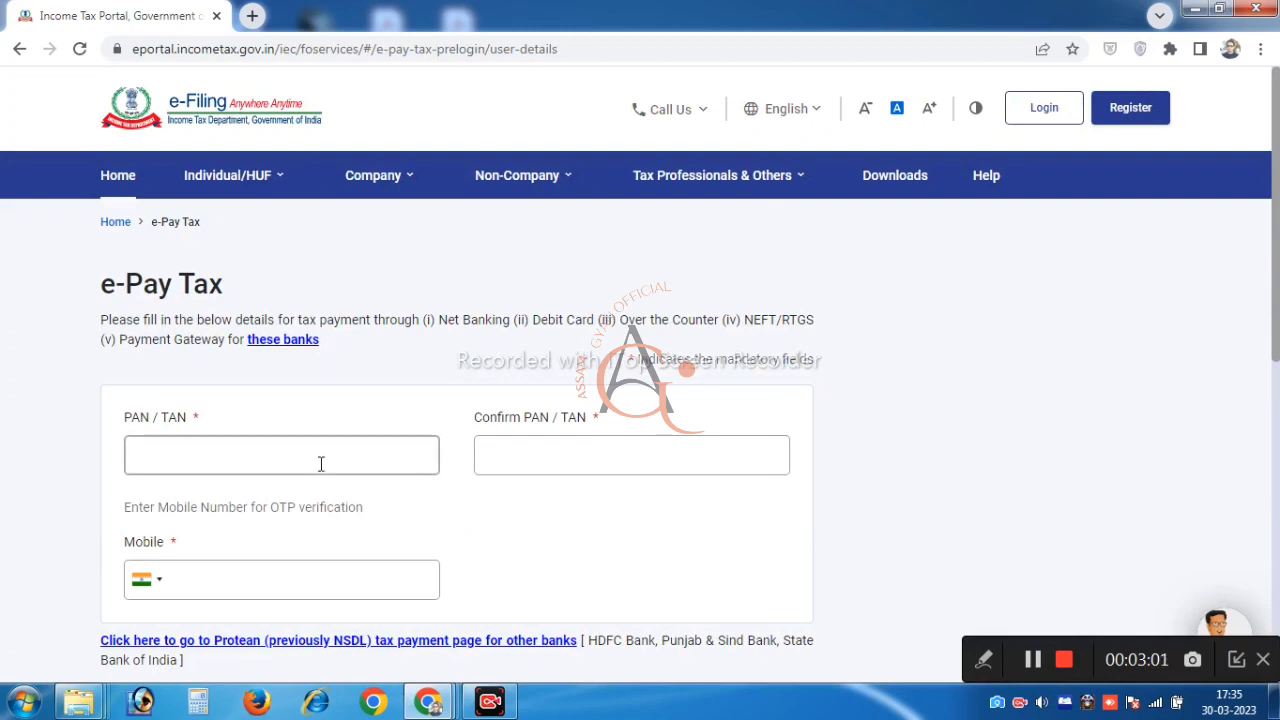
Fill in the PAN in PAN/TAN and Confirm PAN/TAN, then start the Mobile field
click(321, 463)
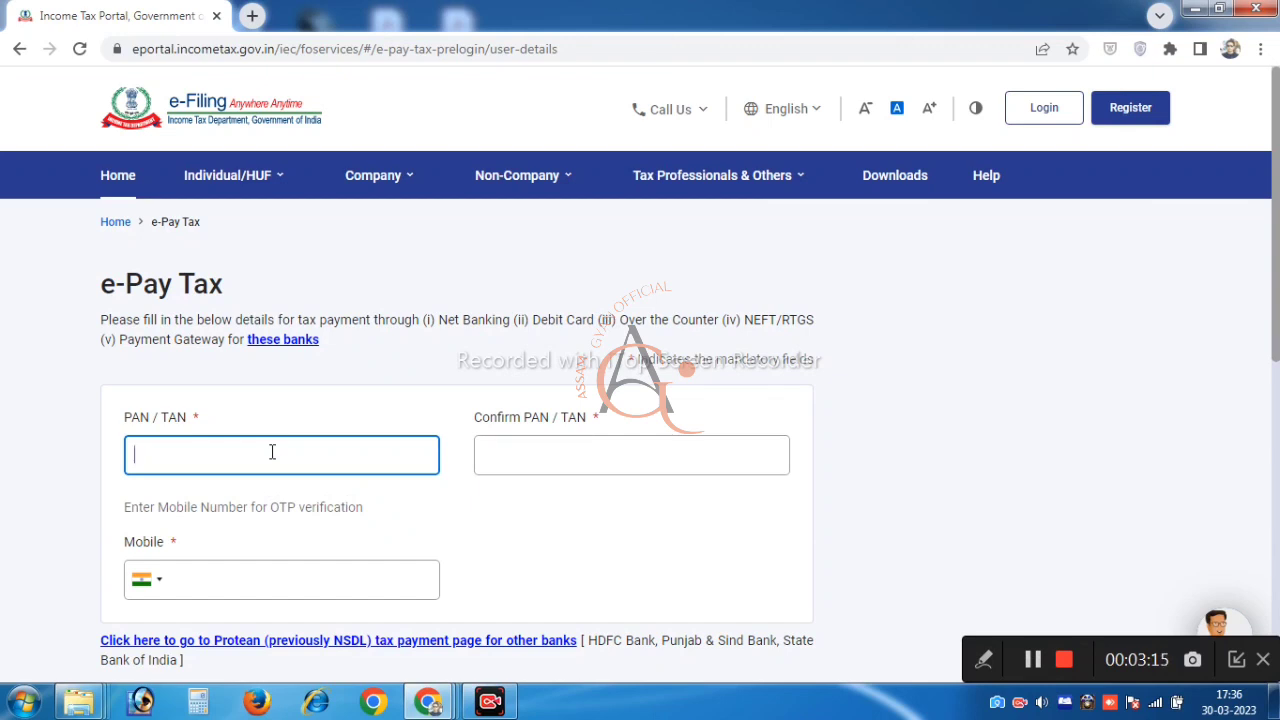
text(ABCDE)
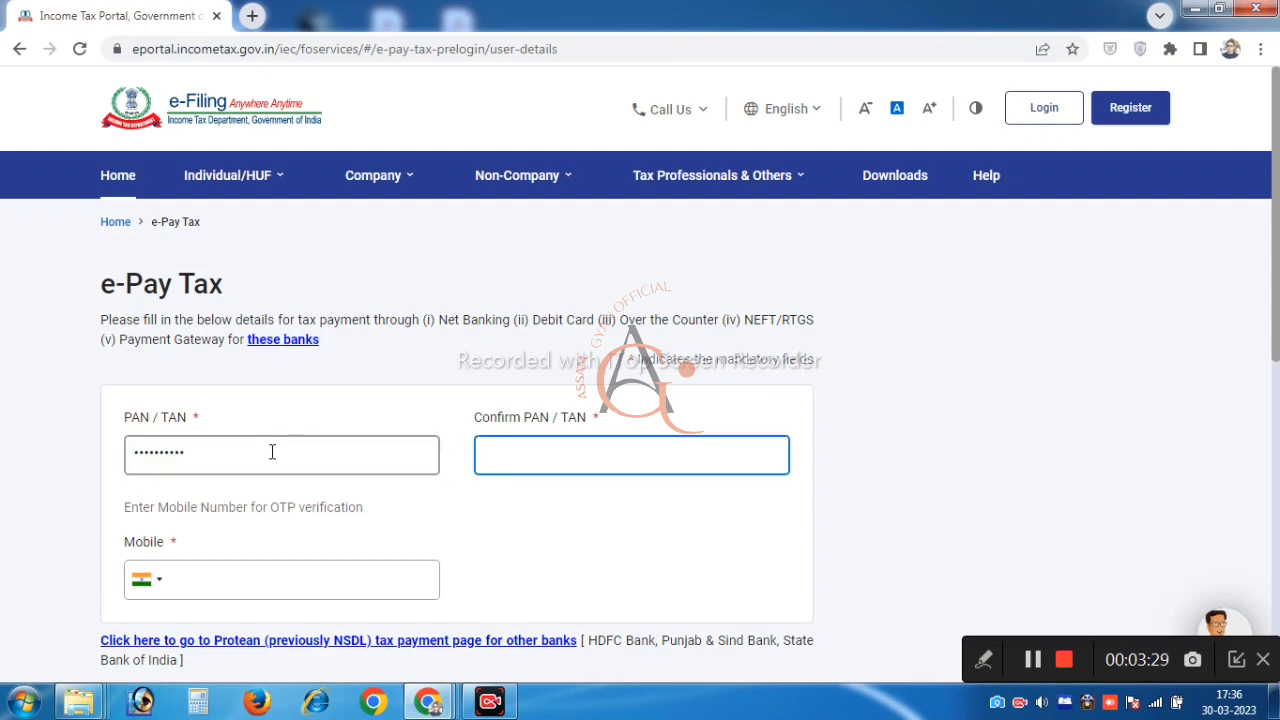
text(AB)
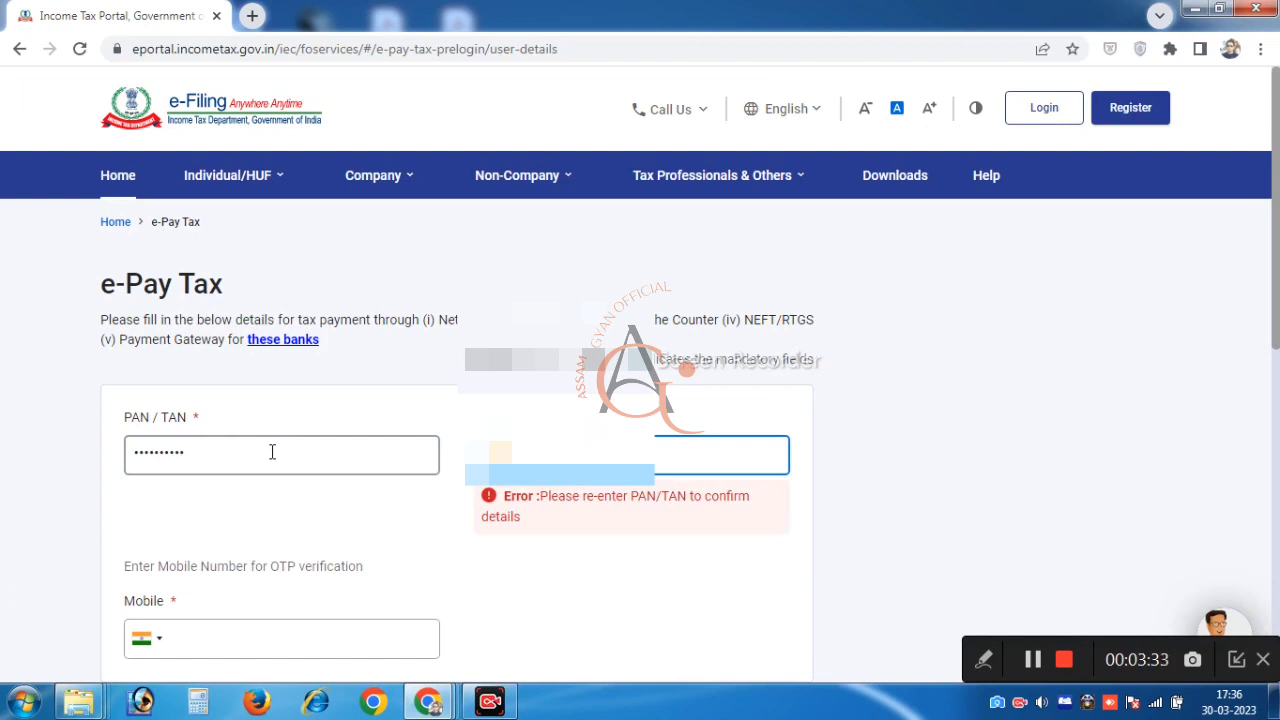
text(P)
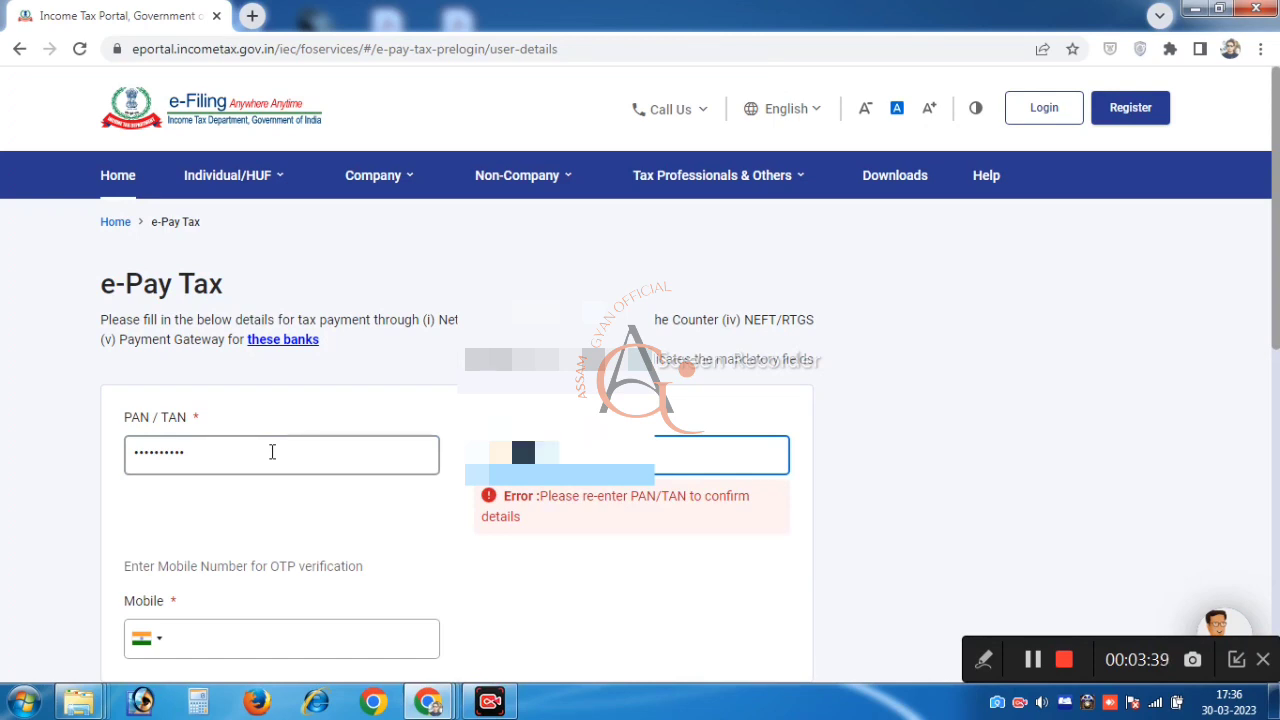
text(*)
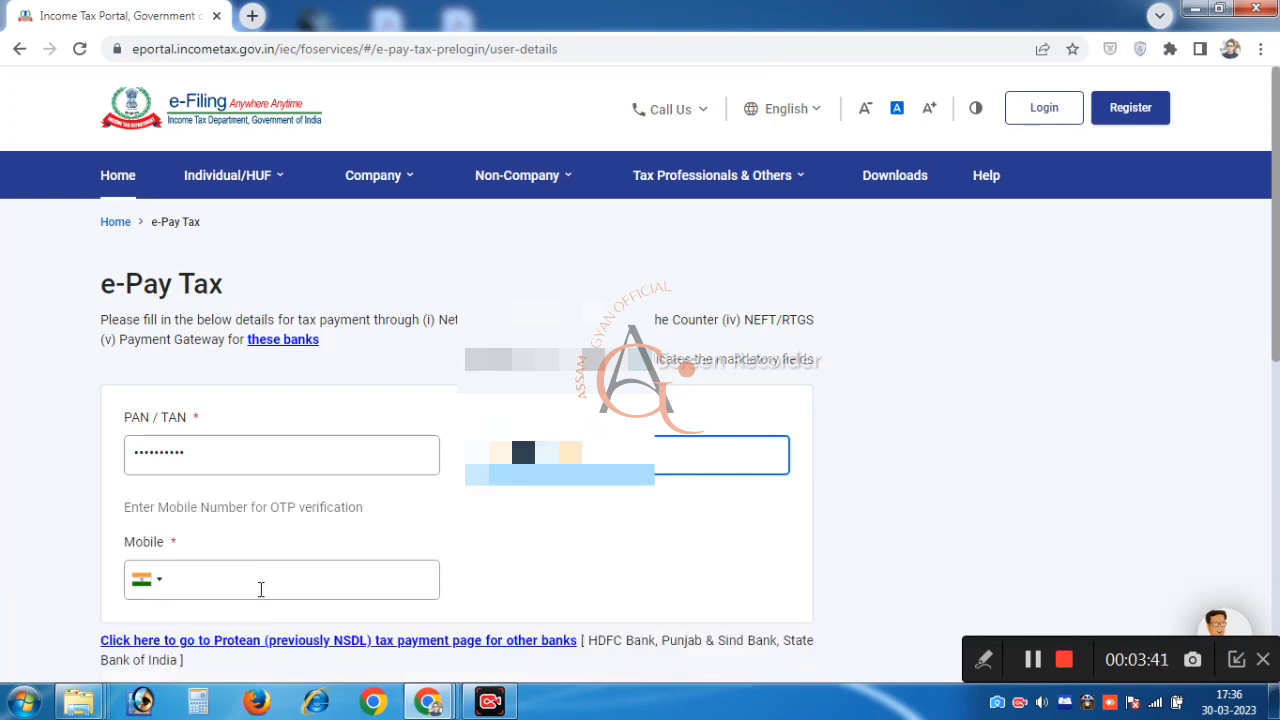
click(260, 589)
scroll(260, 589, down, 1)
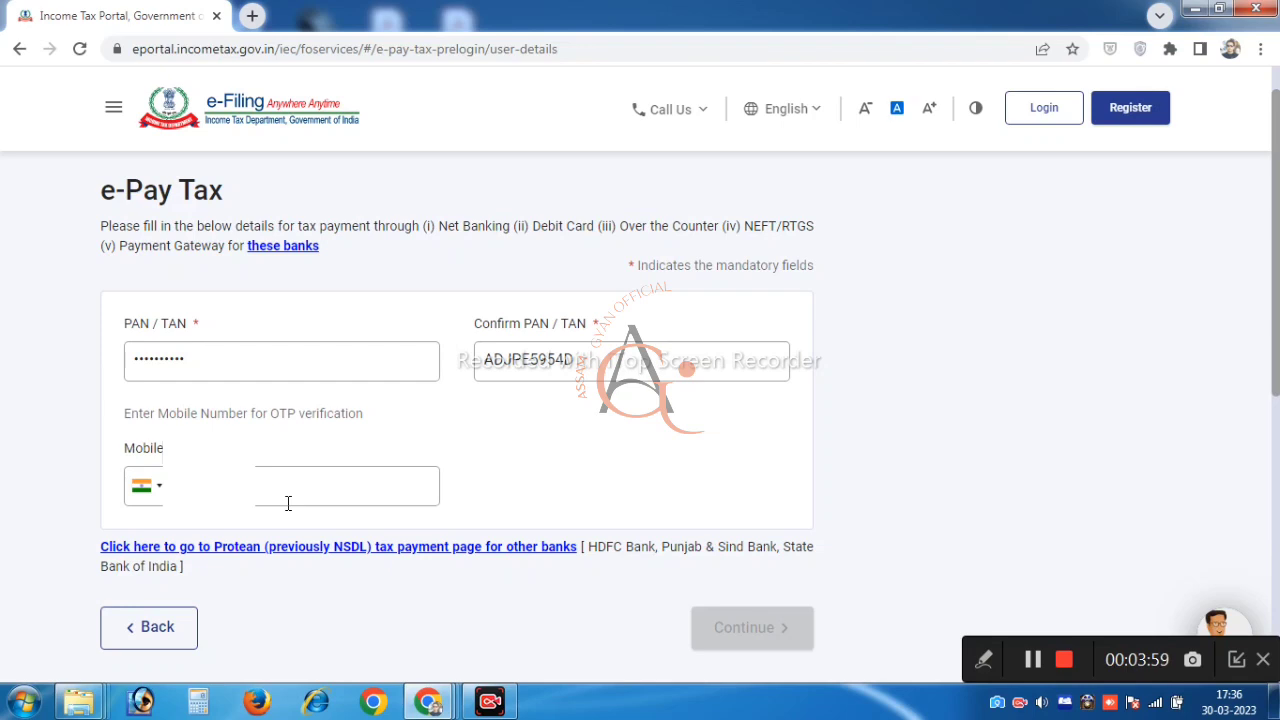
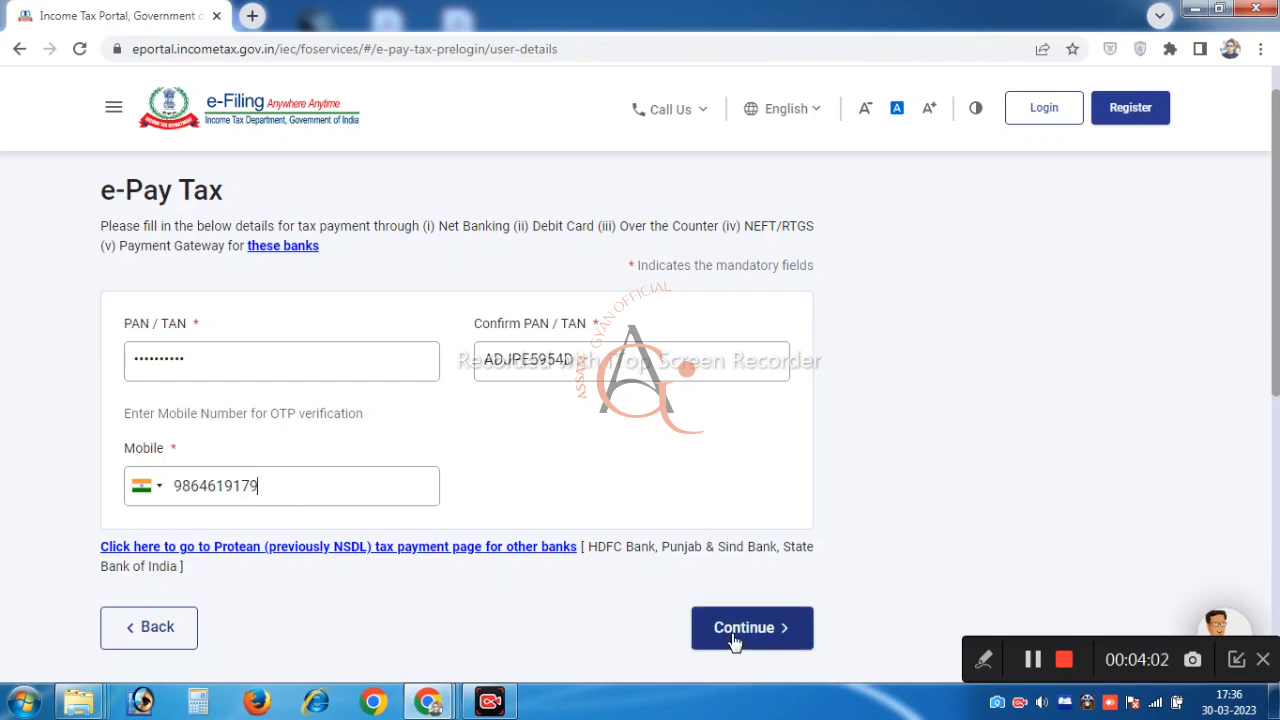
Complete the mobile number, request the OTP, and submit the six-digit code for verification
click(734, 641)
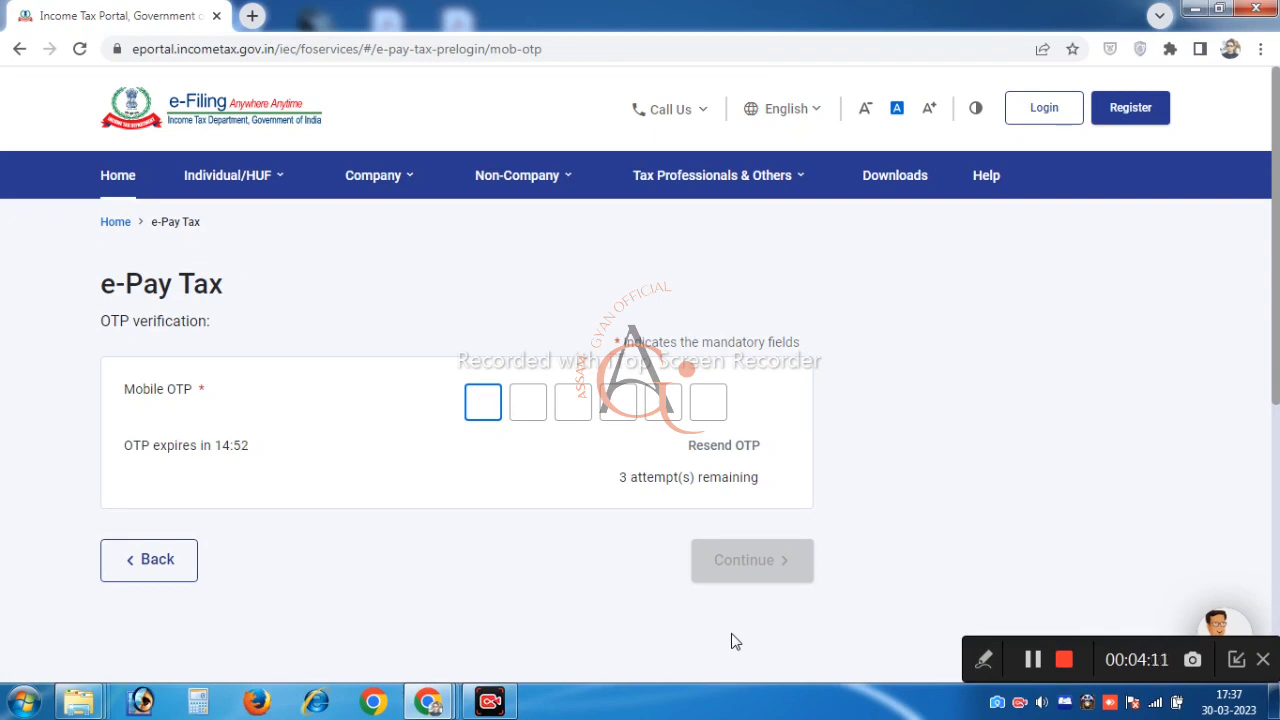
text(123)
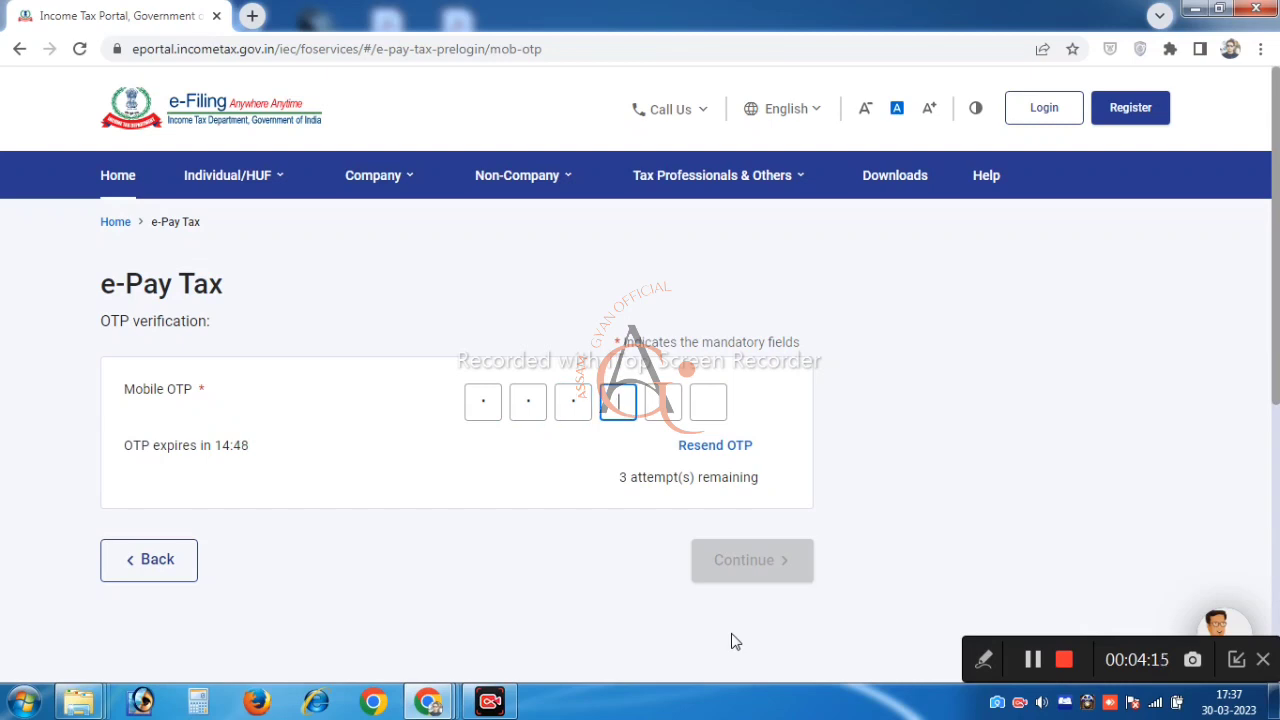
text(456)
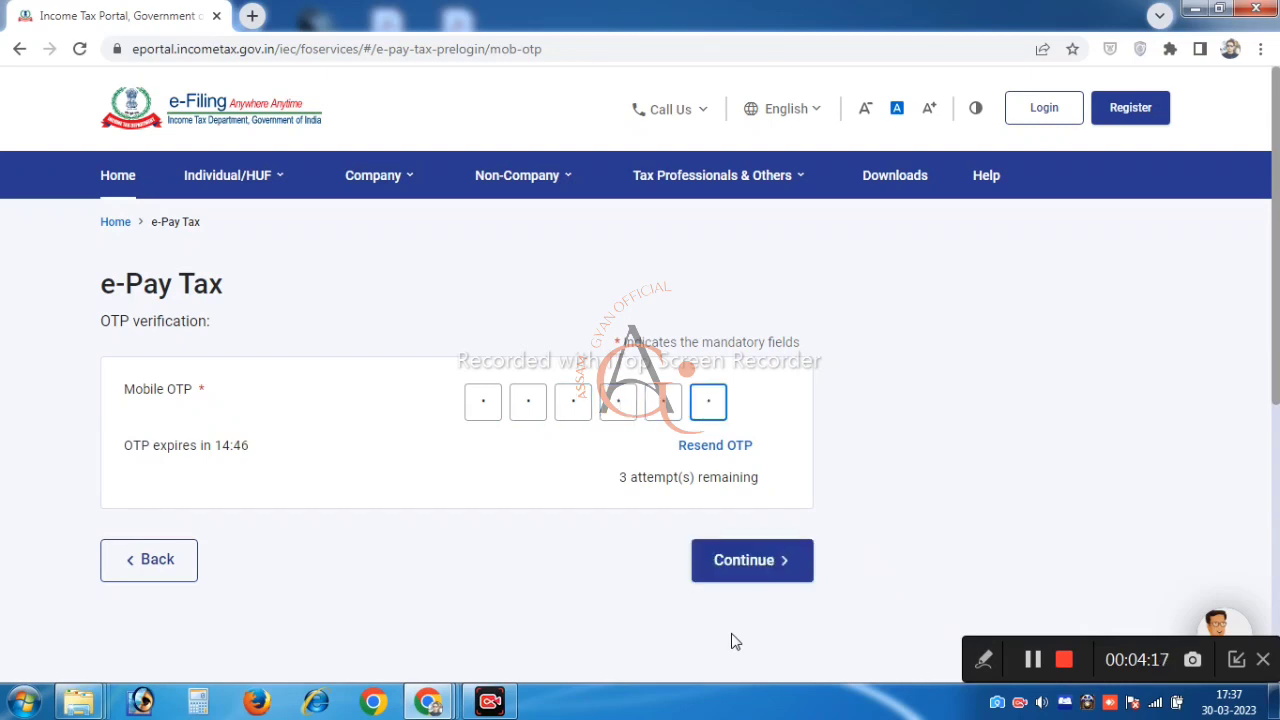
click(741, 578)
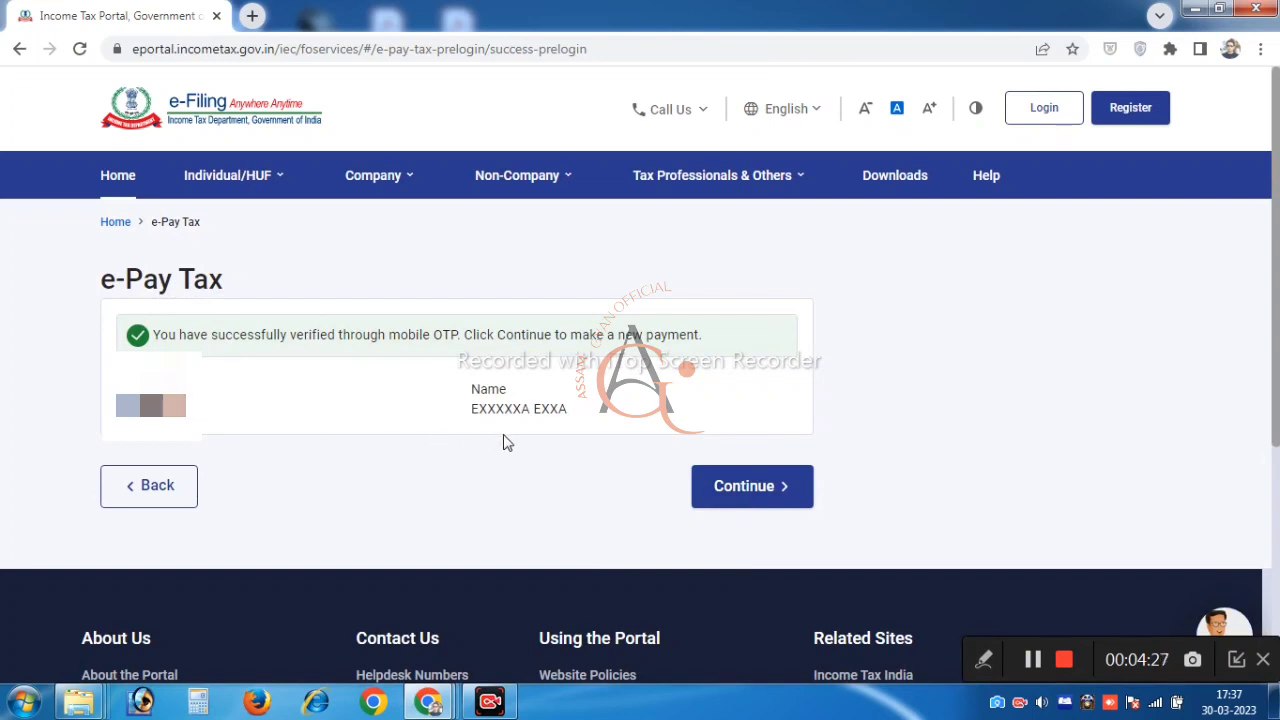
Continue to a new payment and select the Income Tax tile
click(772, 505)
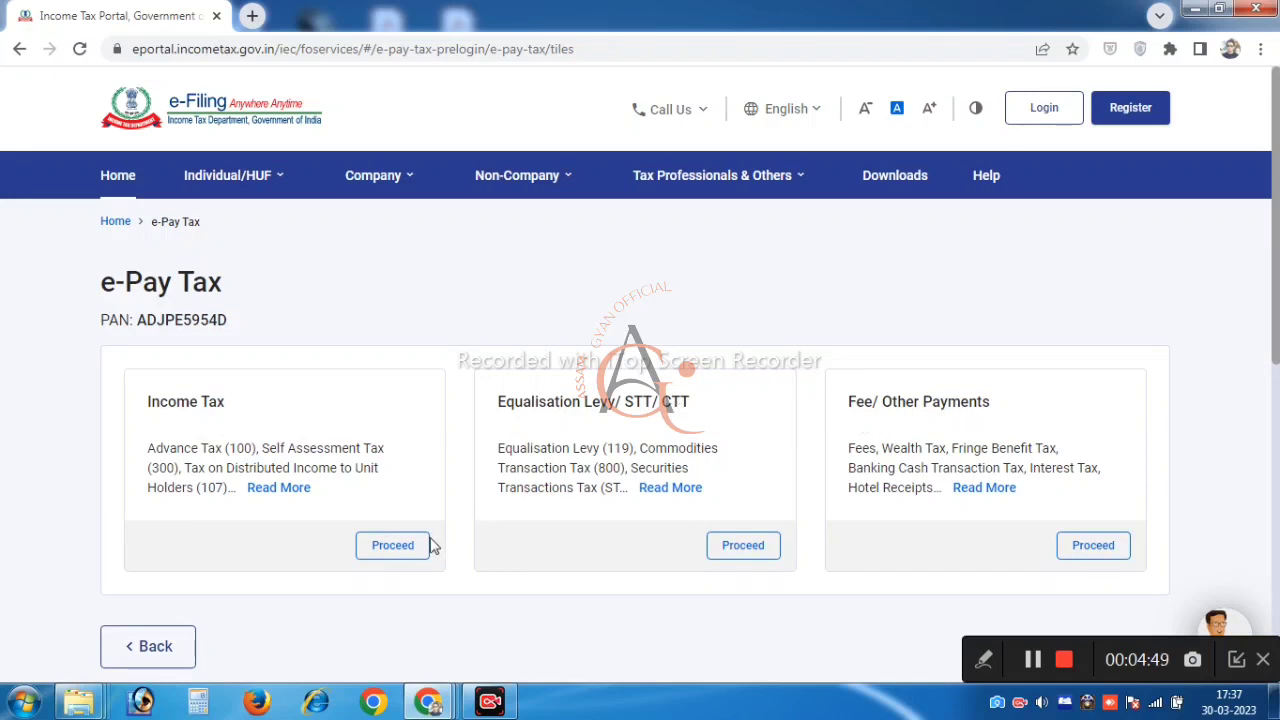
click(390, 547)
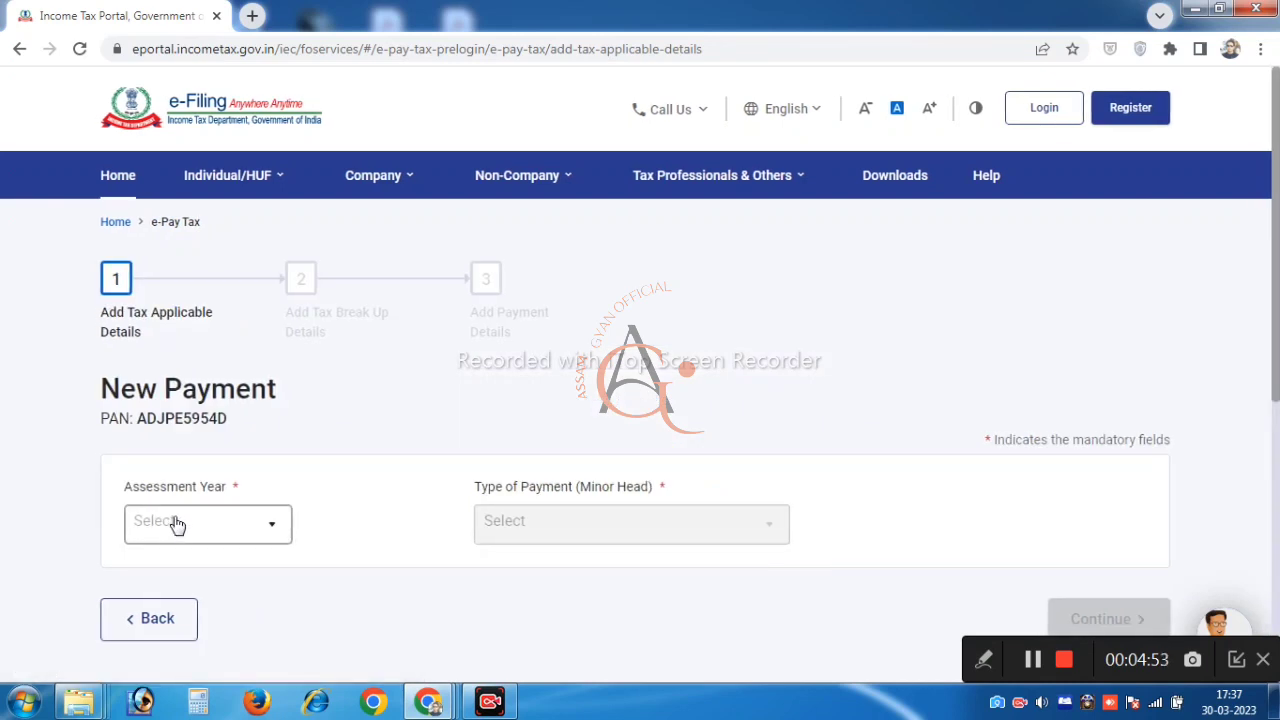
Select assessment year 2023-24 and payment type Other Receipts (500), then continue
click(272, 535)
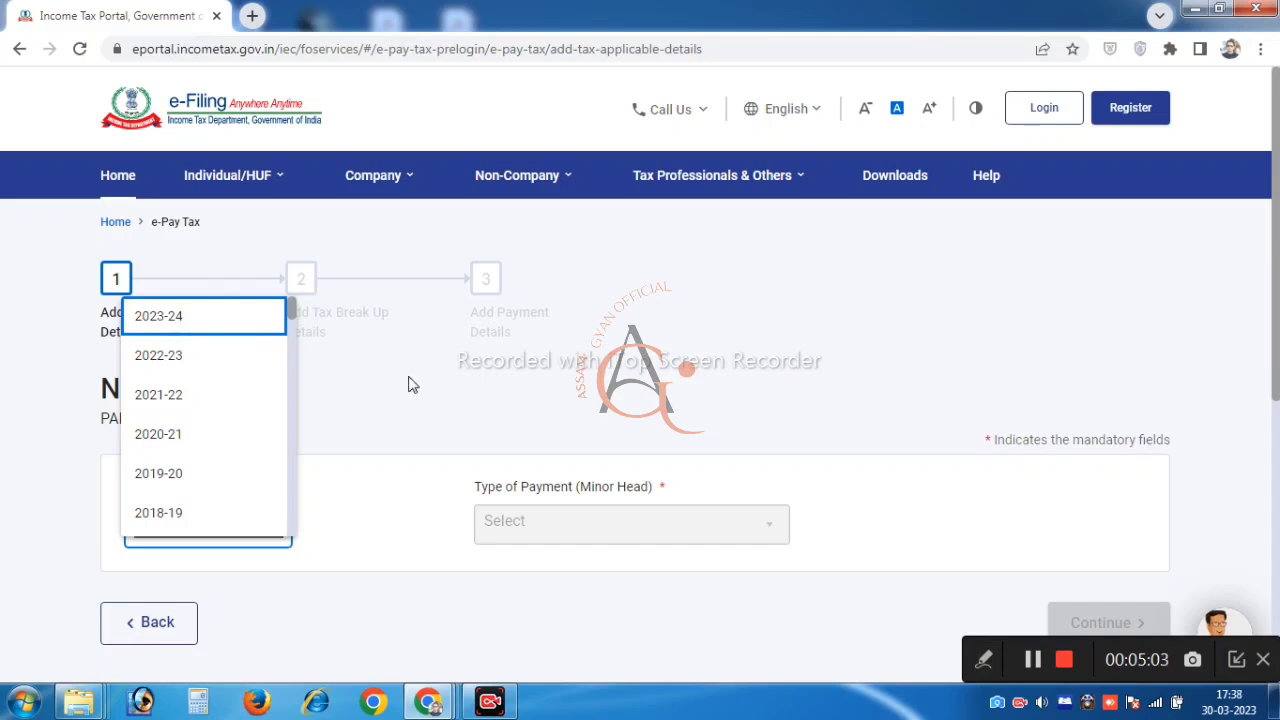
click(208, 320)
click(622, 535)
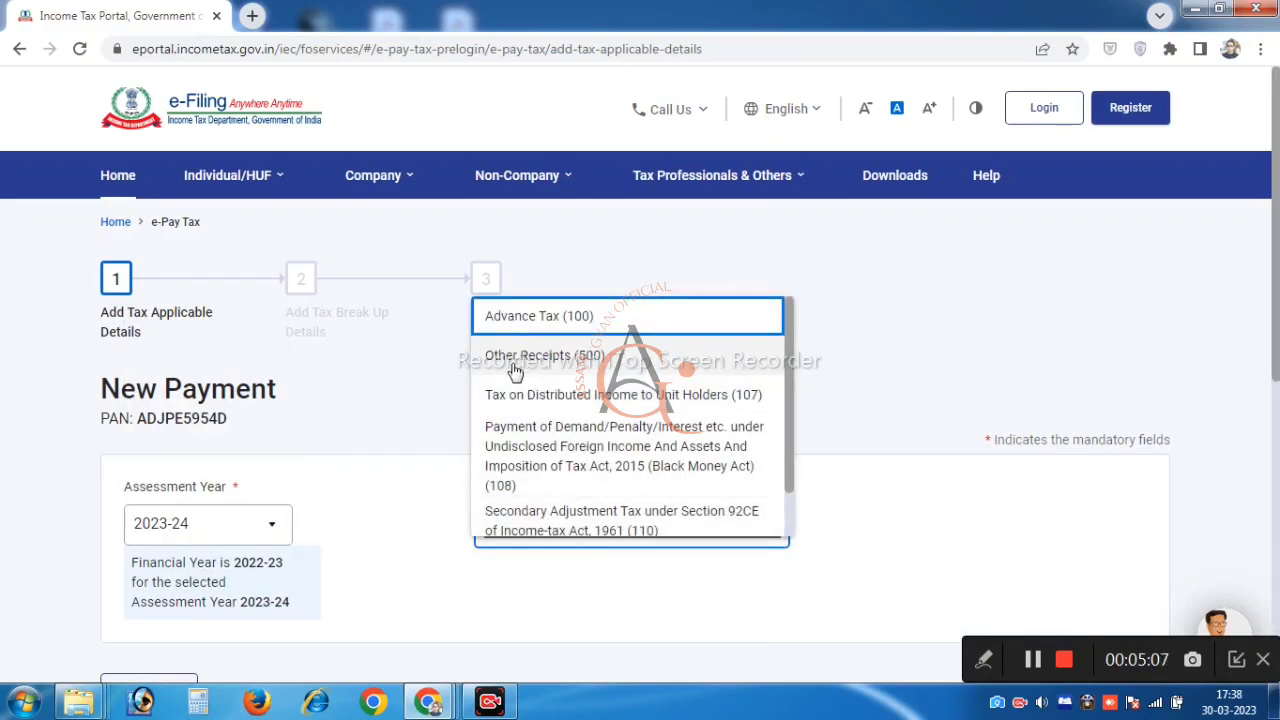
click(588, 368)
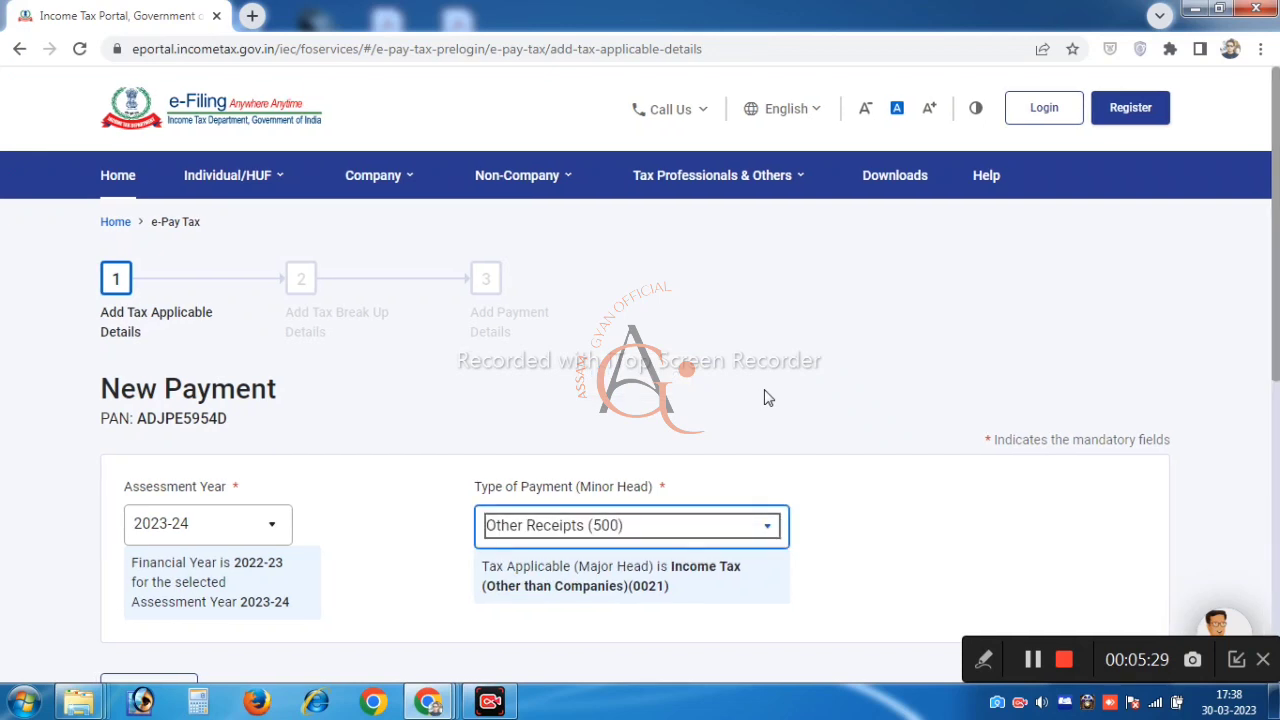
scroll(765, 398, down, 1)
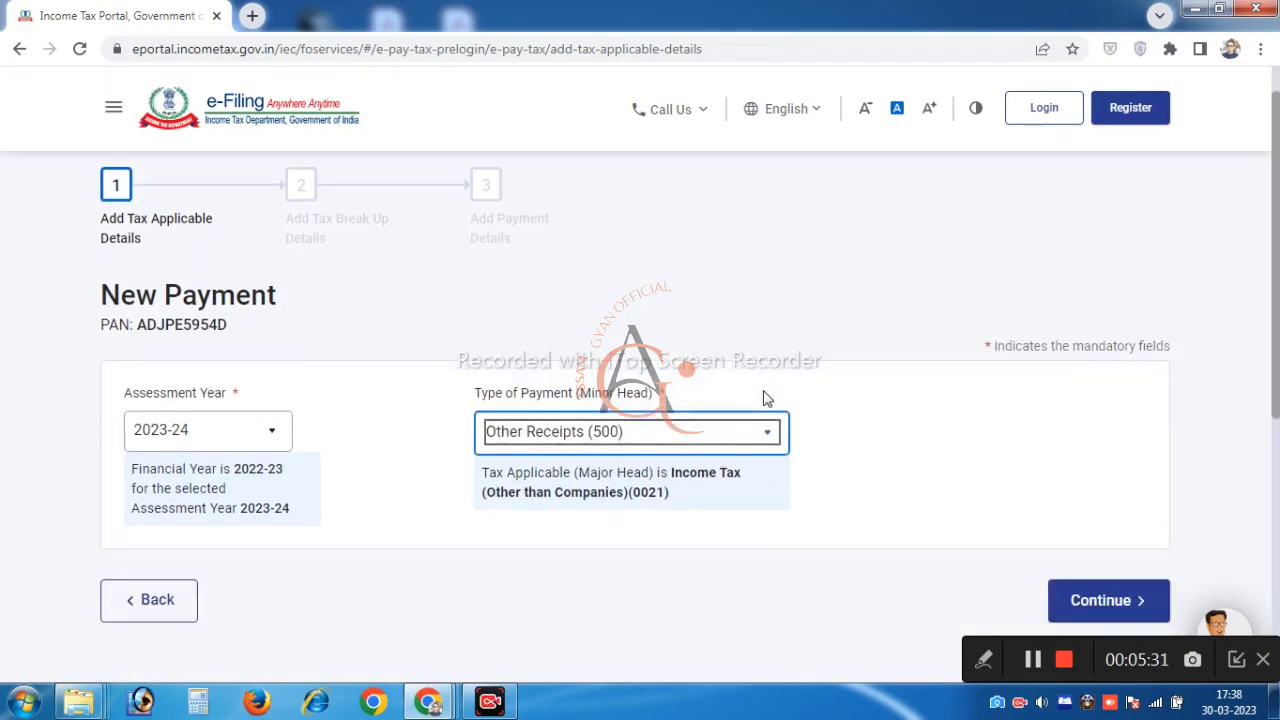
scroll(720, 397, down, 1)
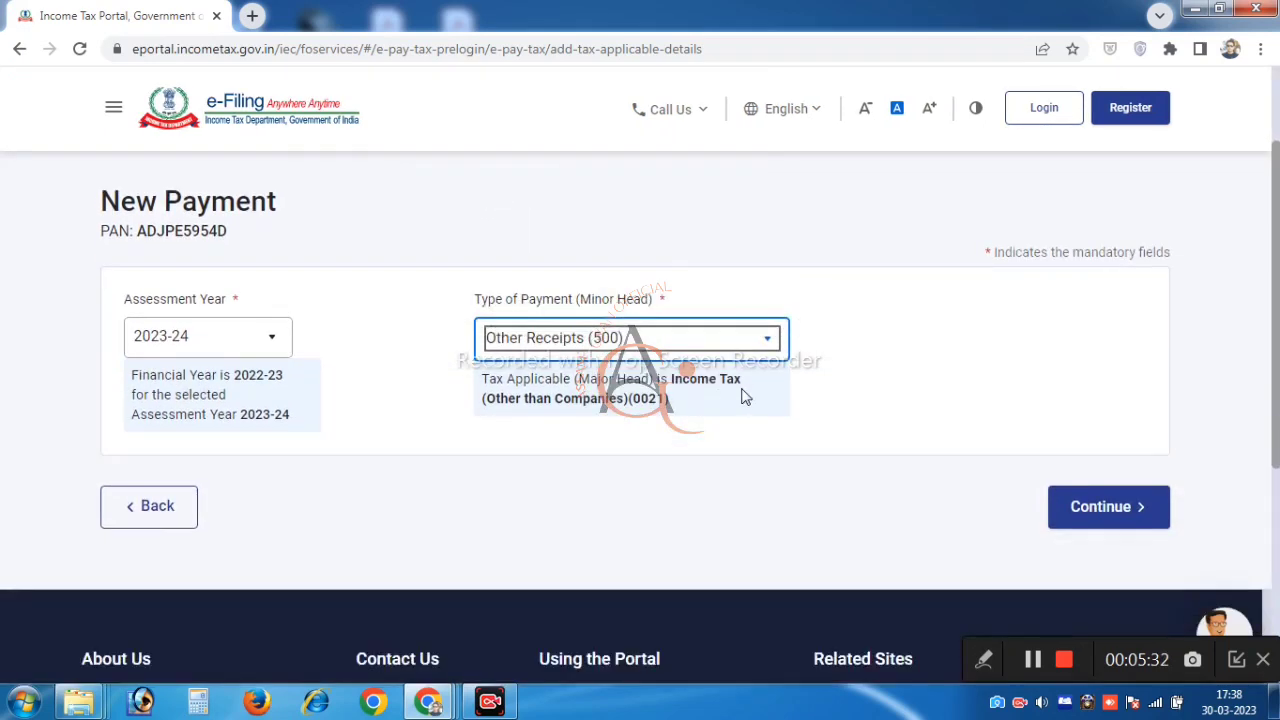
click(1101, 528)
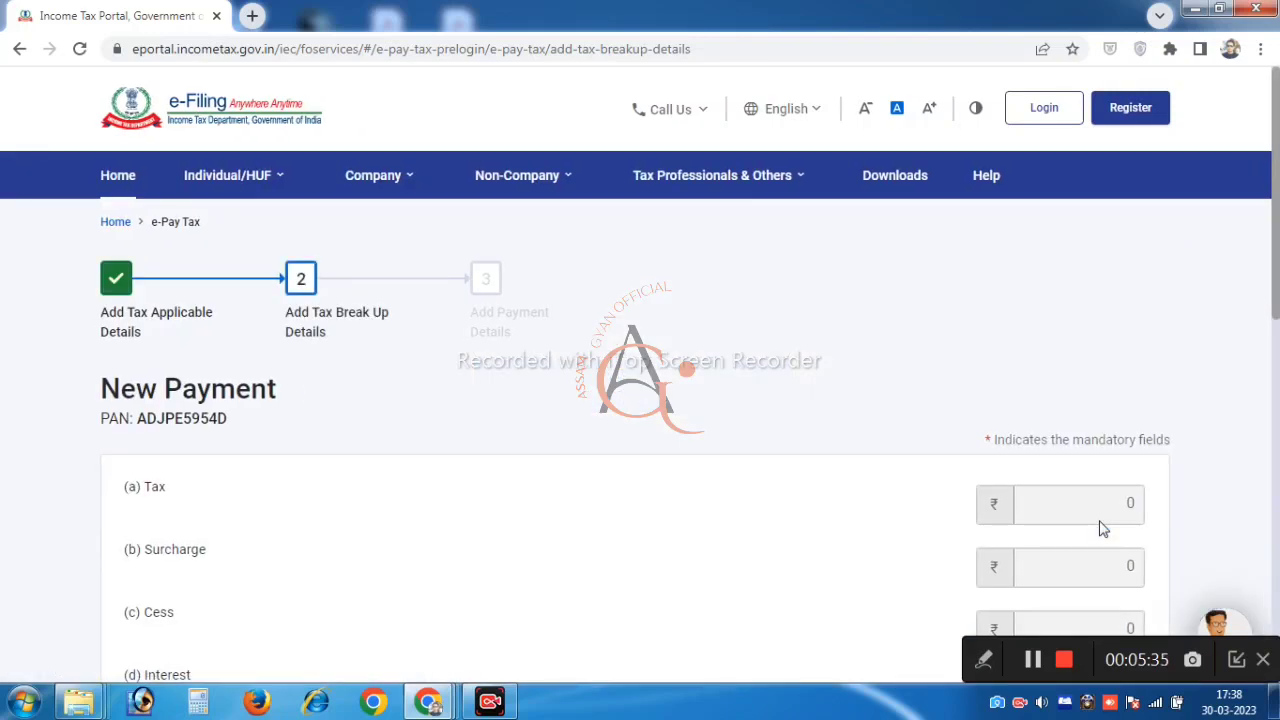
Review the ₹1,000 breakup under Others and continue to payment details
scroll(432, 460, down, 1)
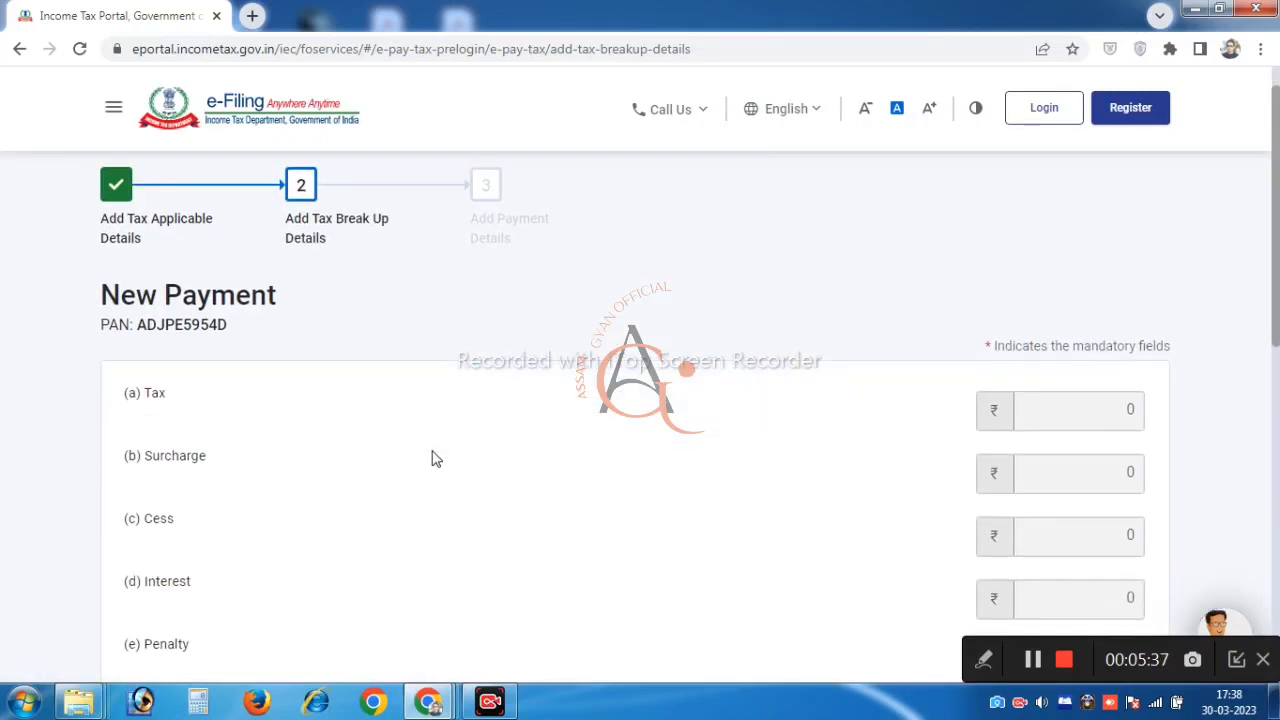
scroll(446, 446, down, 2)
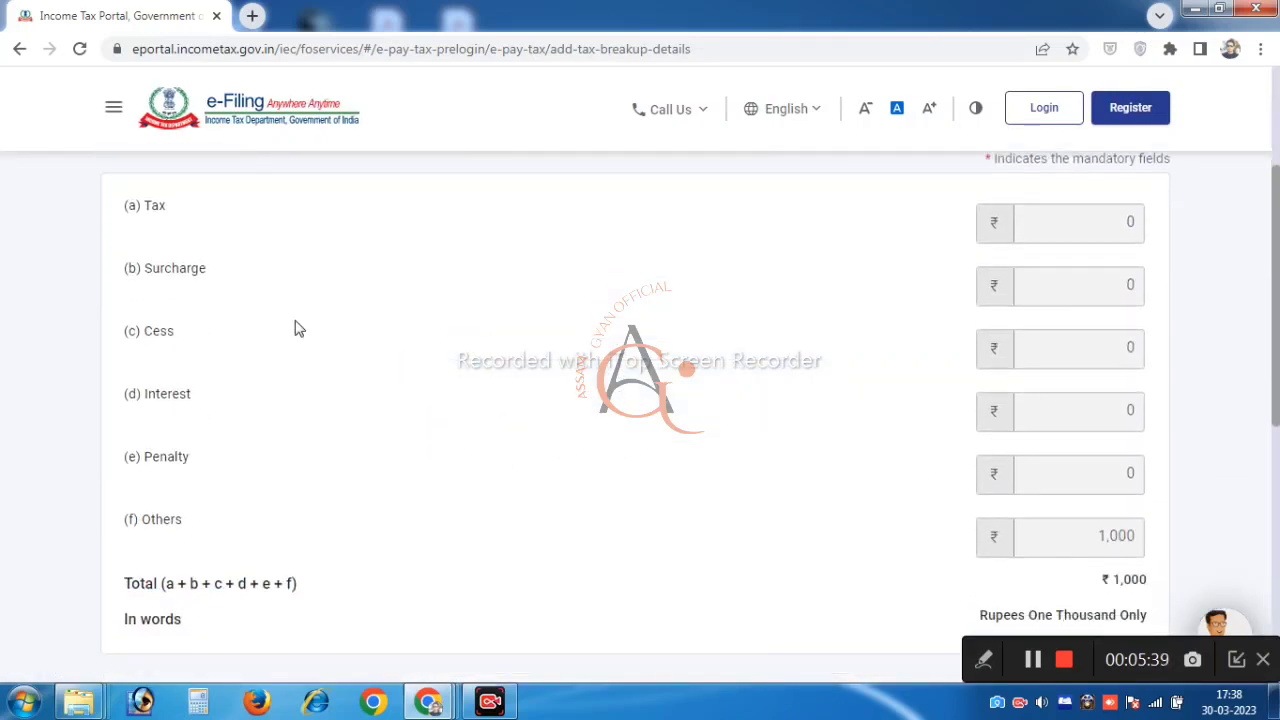
scroll(800, 360, down, 1)
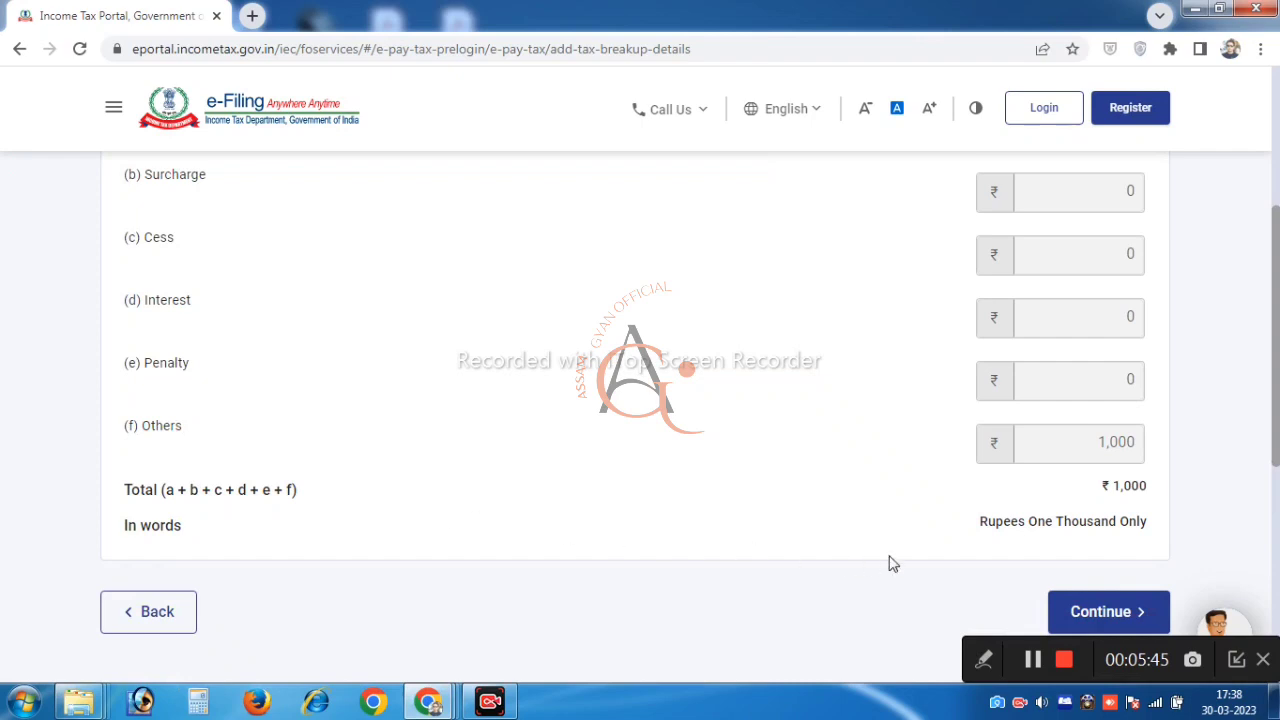
scroll(1138, 507, down, 1)
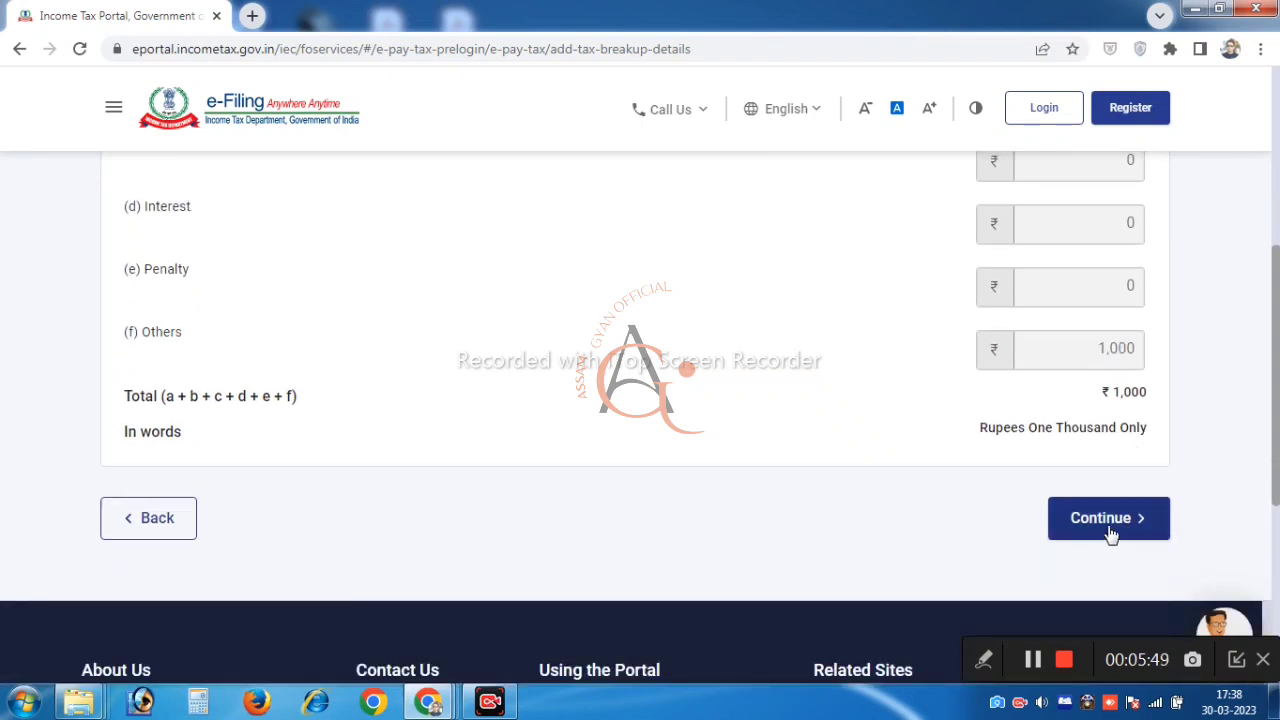
click(1108, 530)
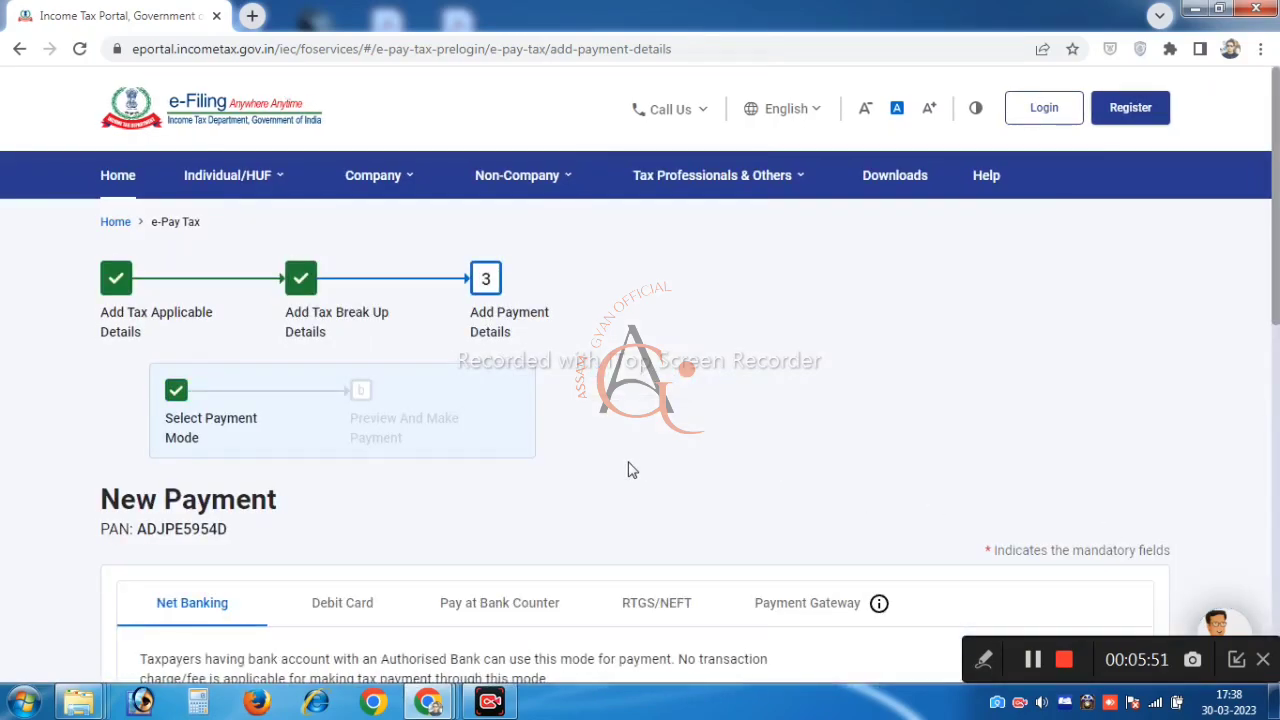
Pay through Payment Gateway with Kotak Mahindra Bank and continue to the preview
scroll(630, 468, down, 1)
scroll(250, 395, down, 1)
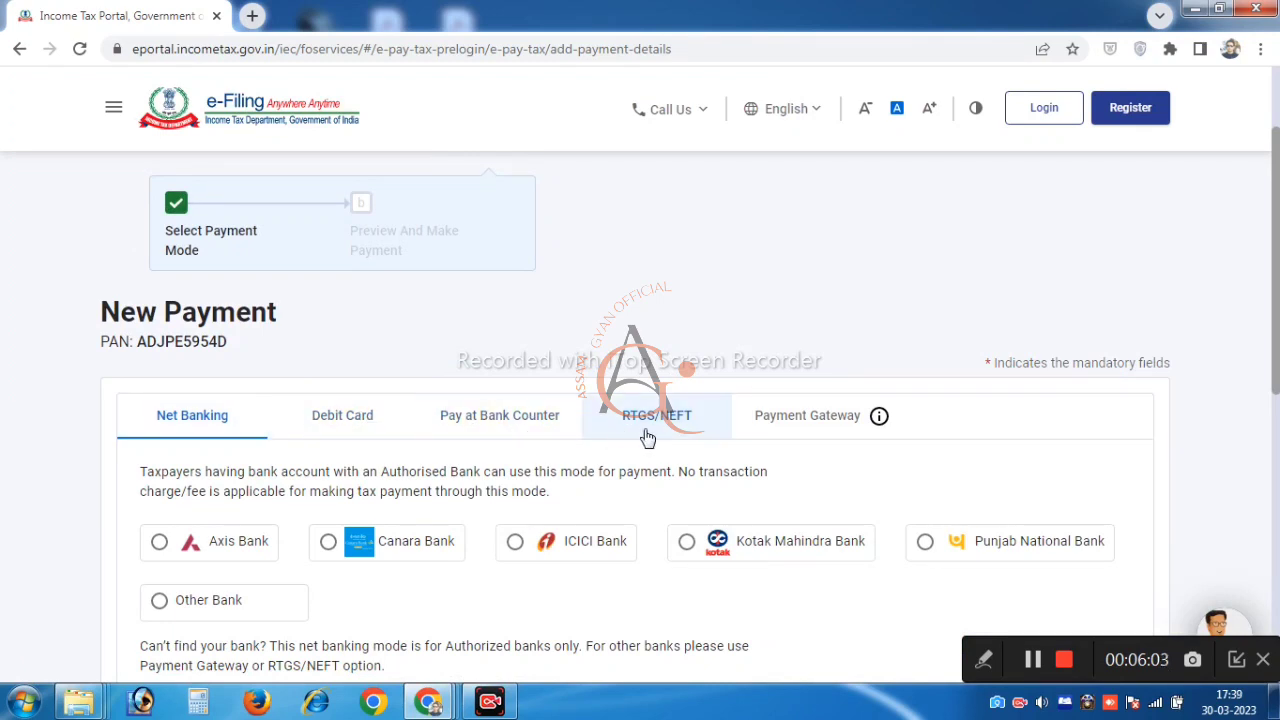
scroll(805, 428, down, 1)
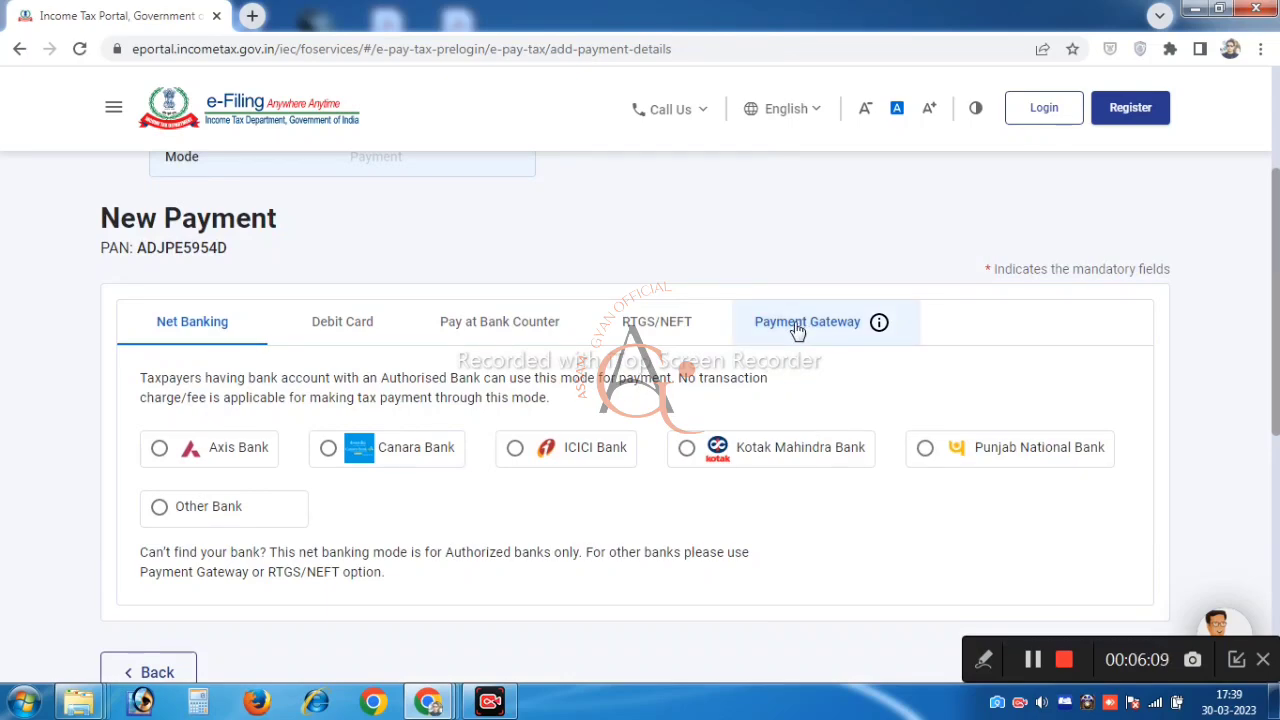
click(797, 330)
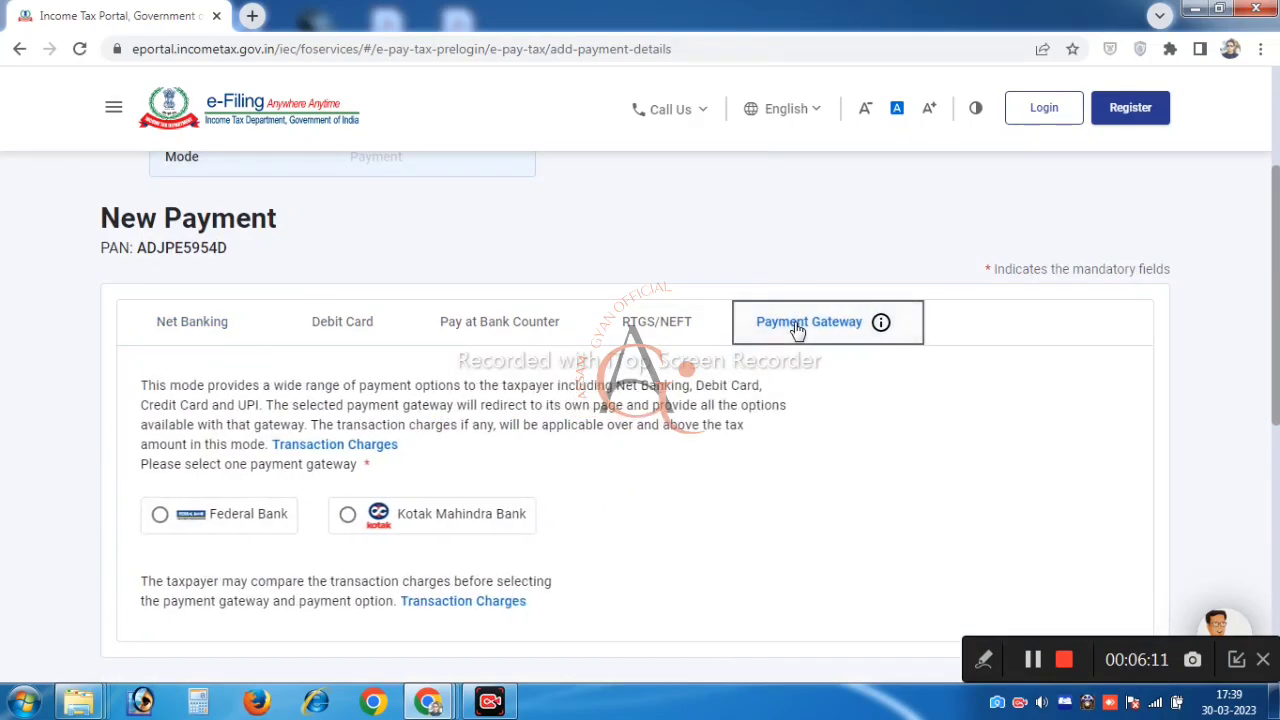
click(346, 516)
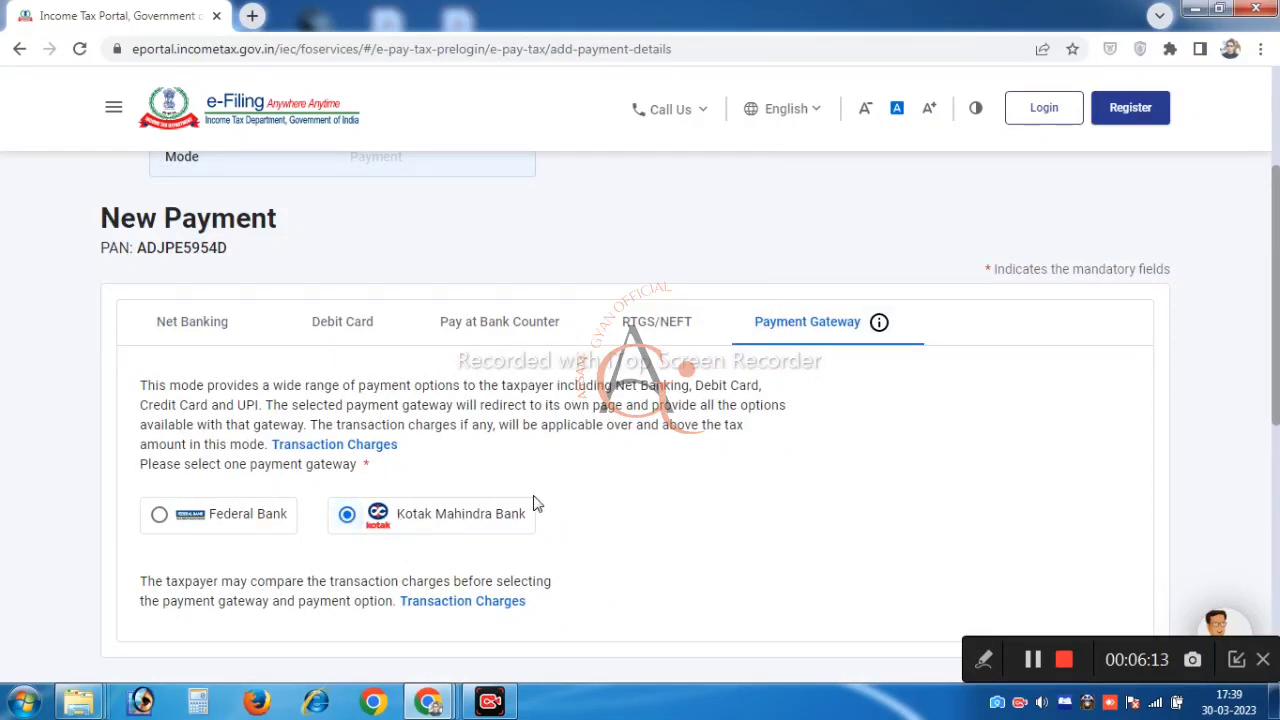
scroll(506, 372, down, 1)
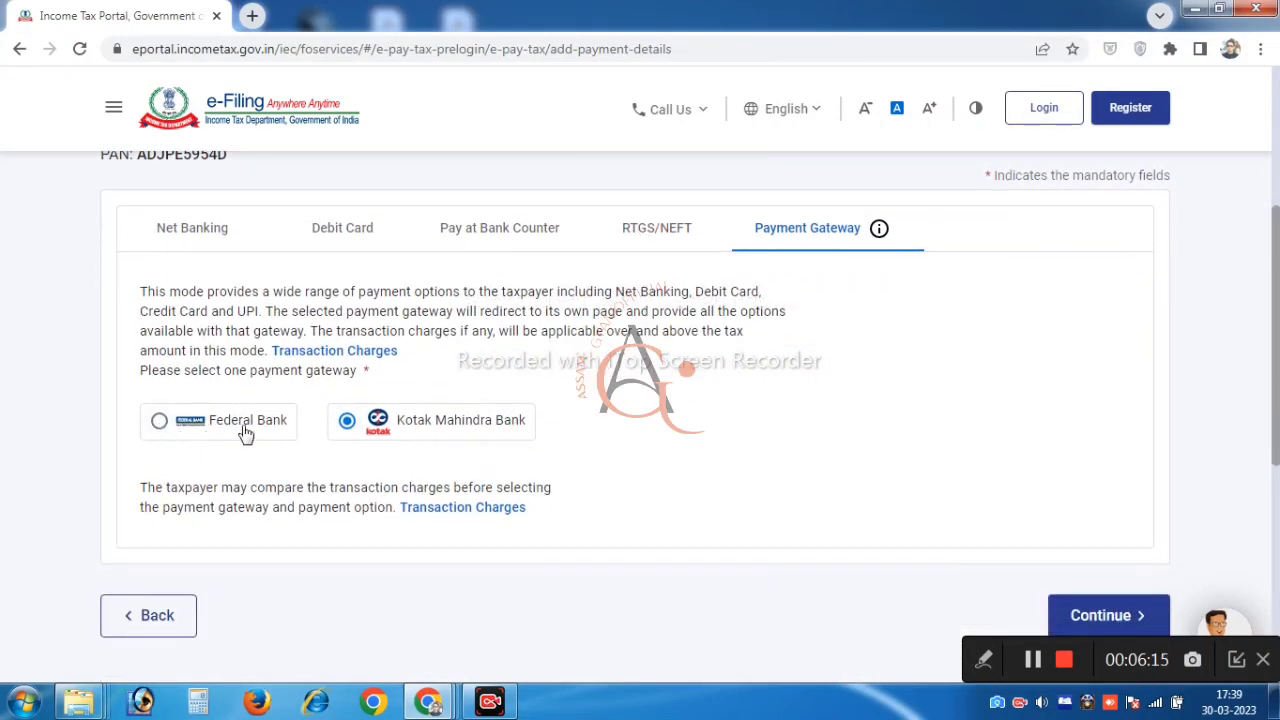
scroll(651, 457, down, 1)
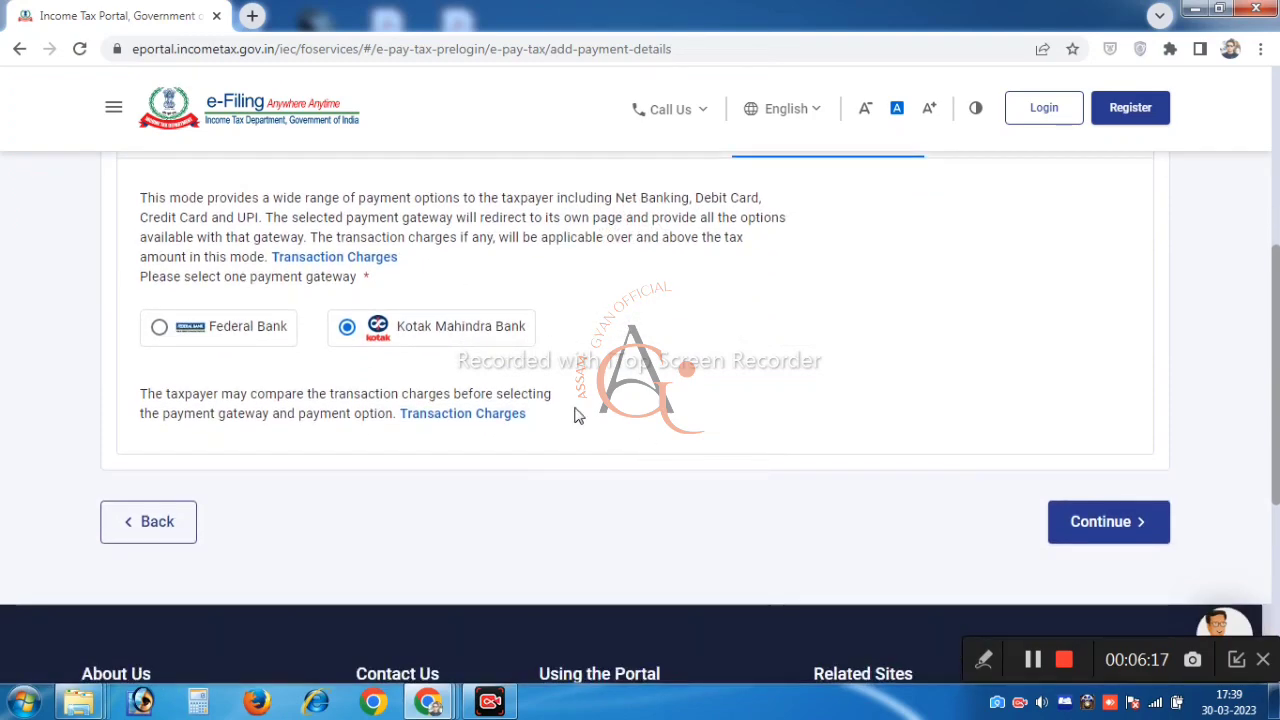
click(1127, 540)
scroll(680, 471, down, 3)
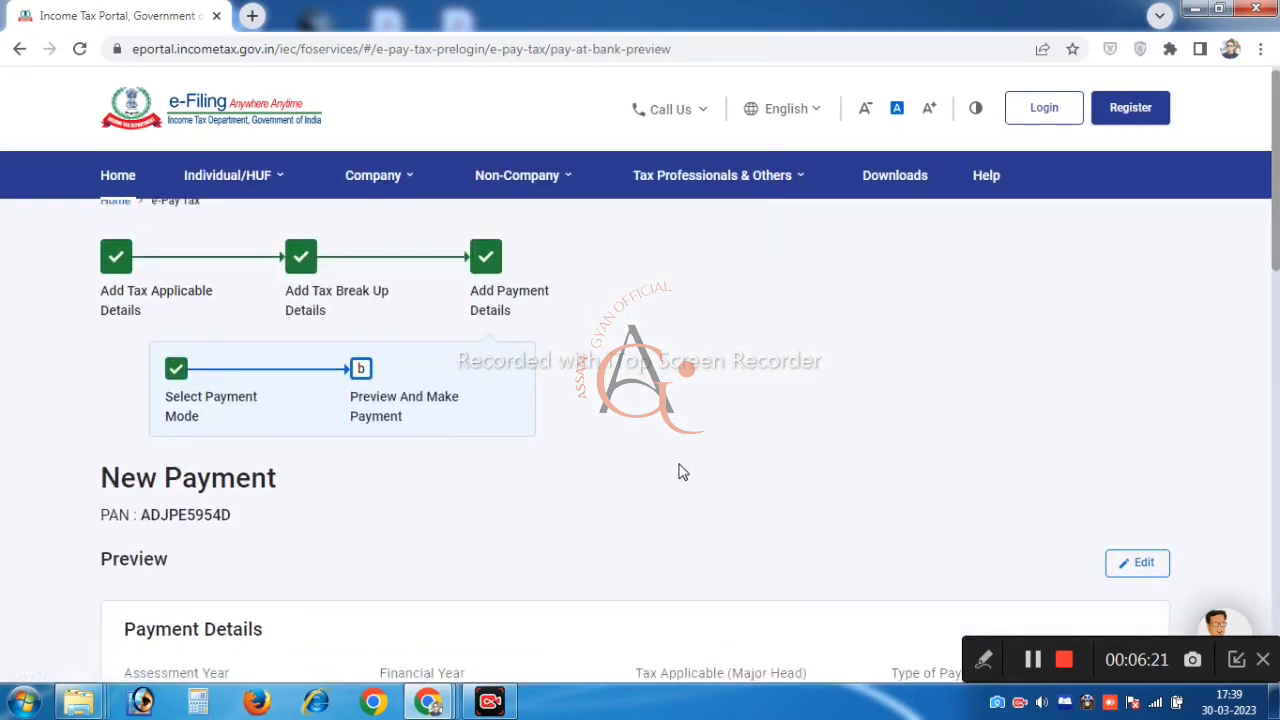
scroll(610, 450, down, 1)
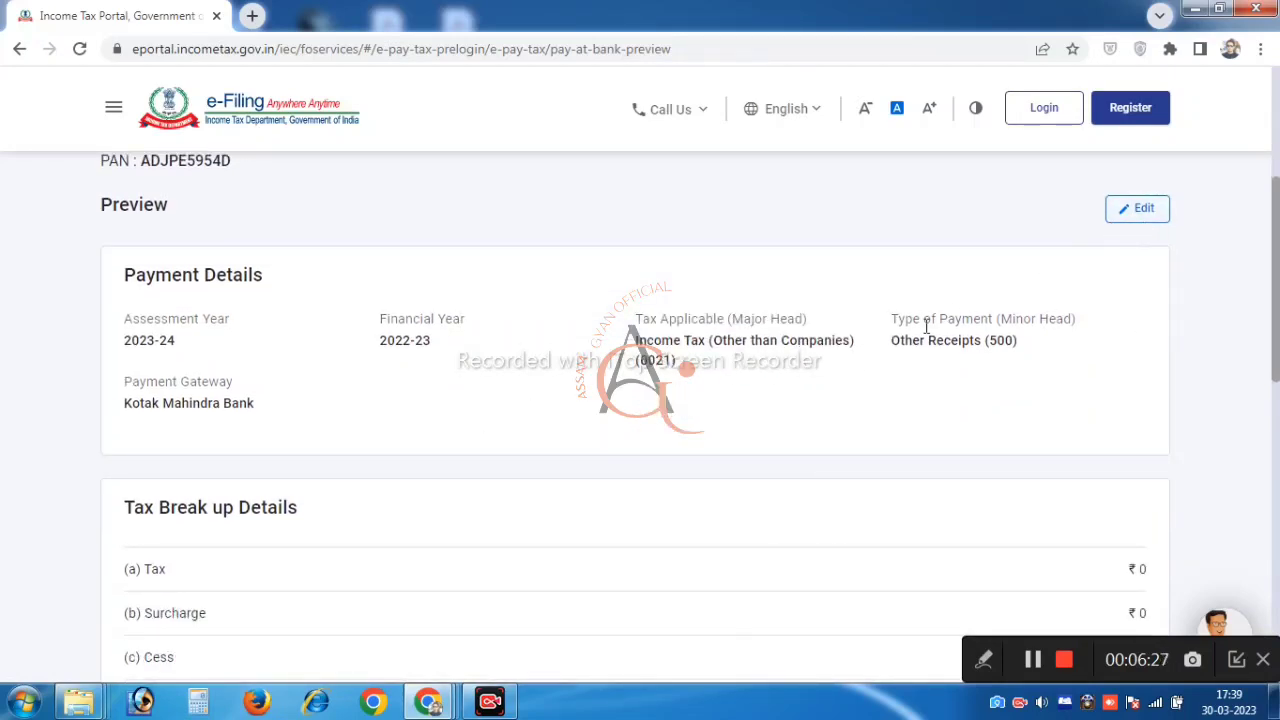
scroll(922, 329, down, 4)
scroll(922, 329, down, 1)
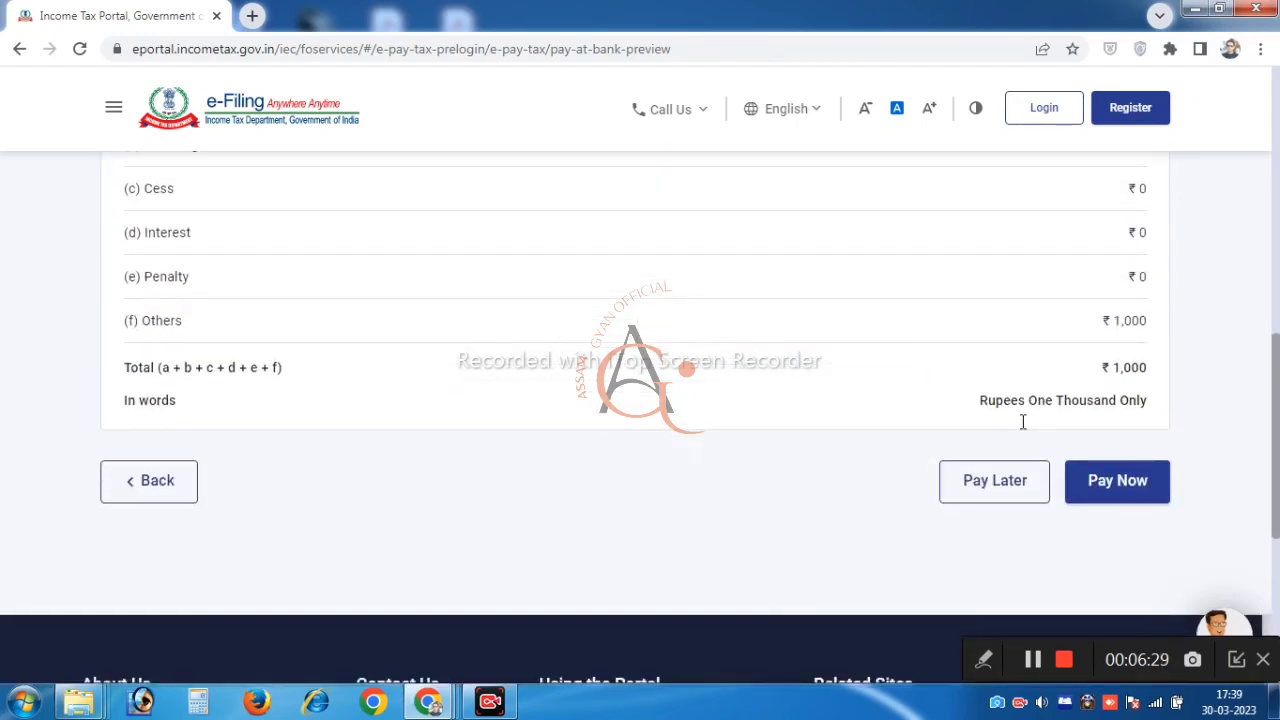
scroll(1070, 443, up, 1)
scroll(1086, 457, down, 1)
Pay Now, agree to the terms and conditions, and submit the ₹1,000 payment to the bank
click(1119, 502)
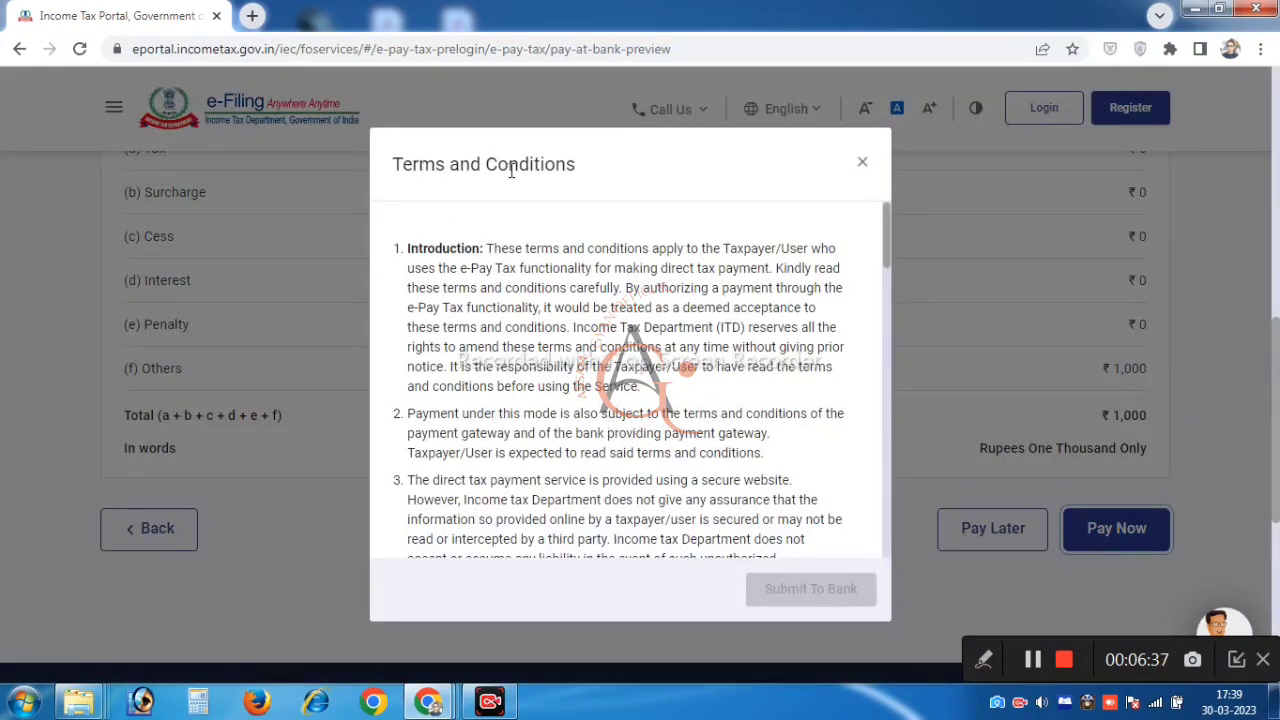
scroll(740, 283, down, 6)
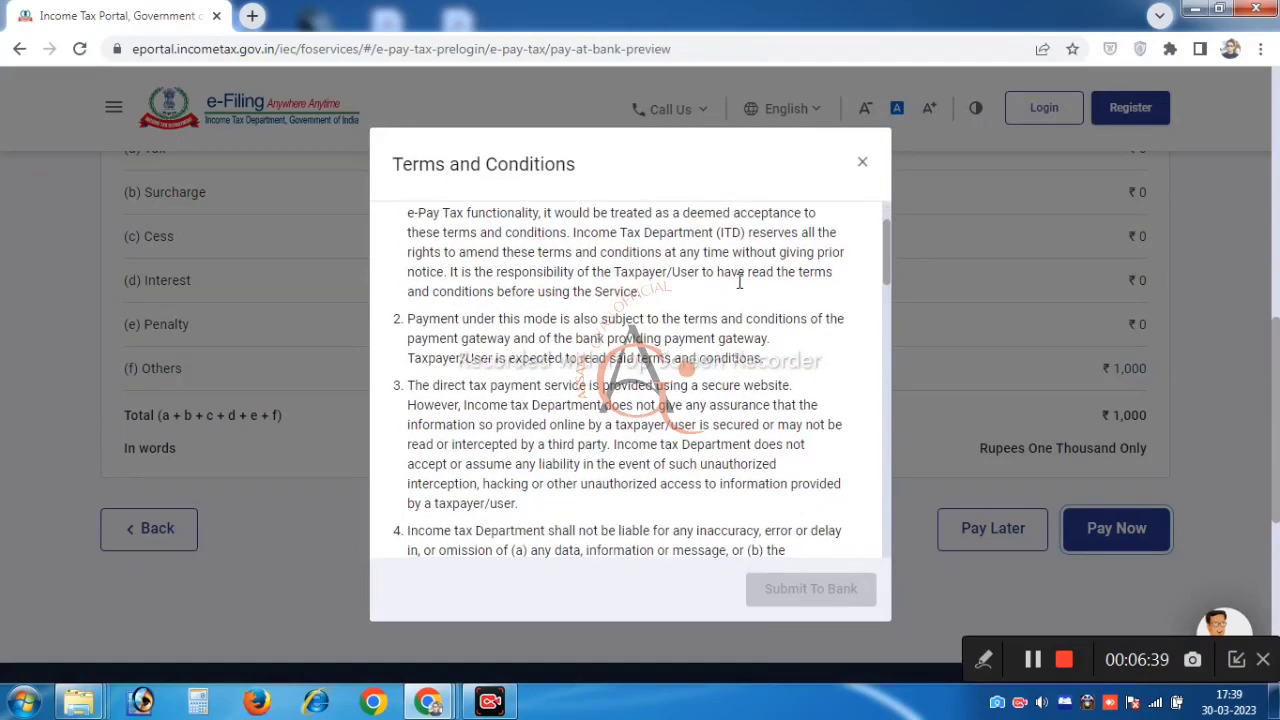
scroll(740, 283, down, 8)
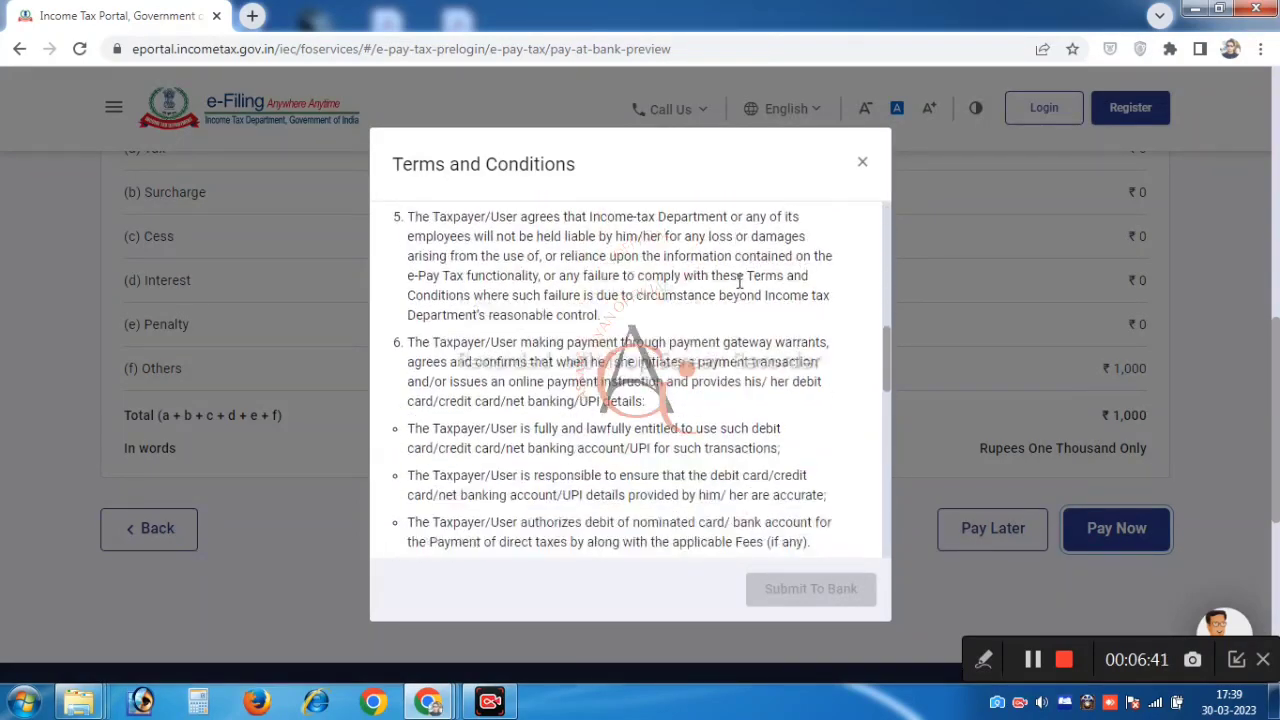
scroll(740, 283, down, 4)
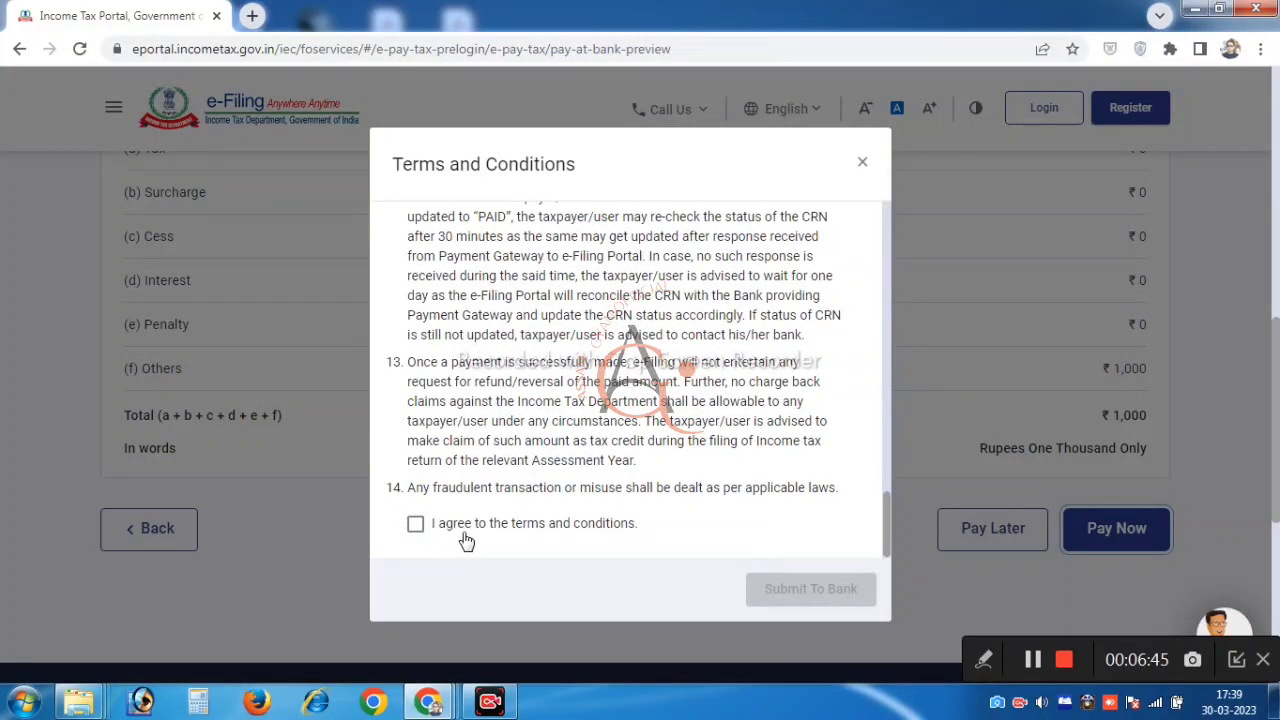
click(415, 525)
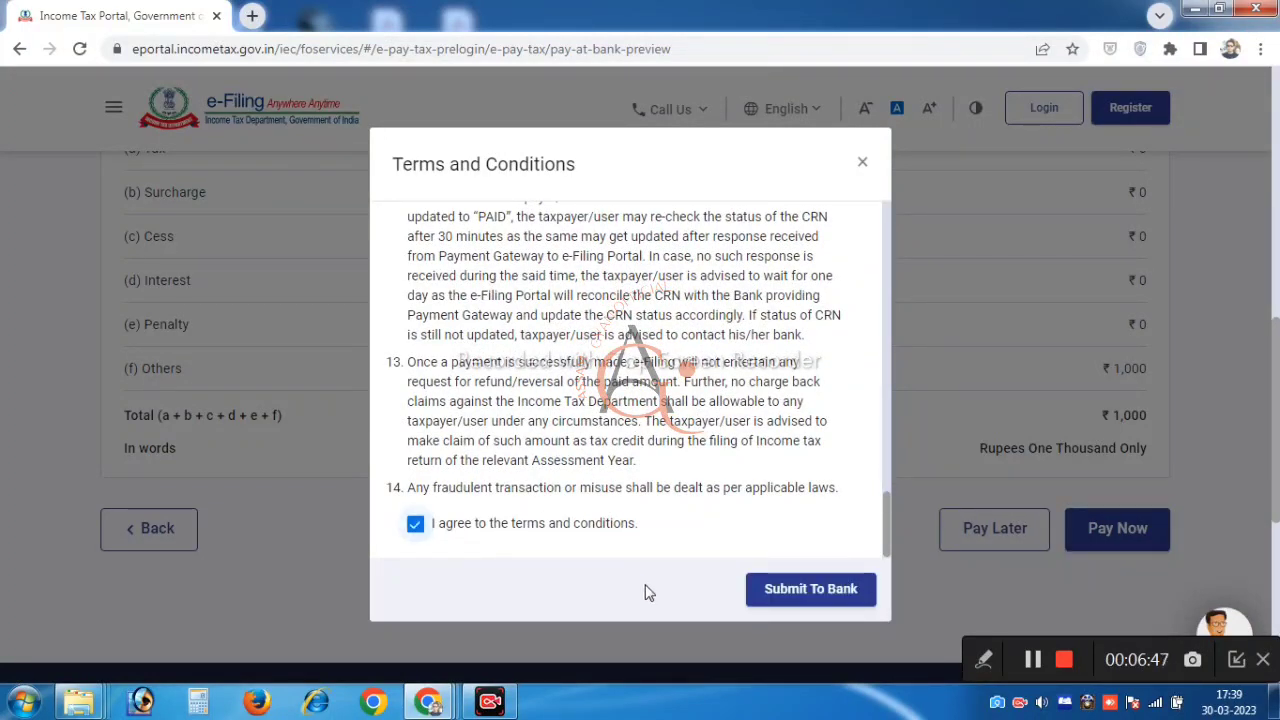
click(818, 602)
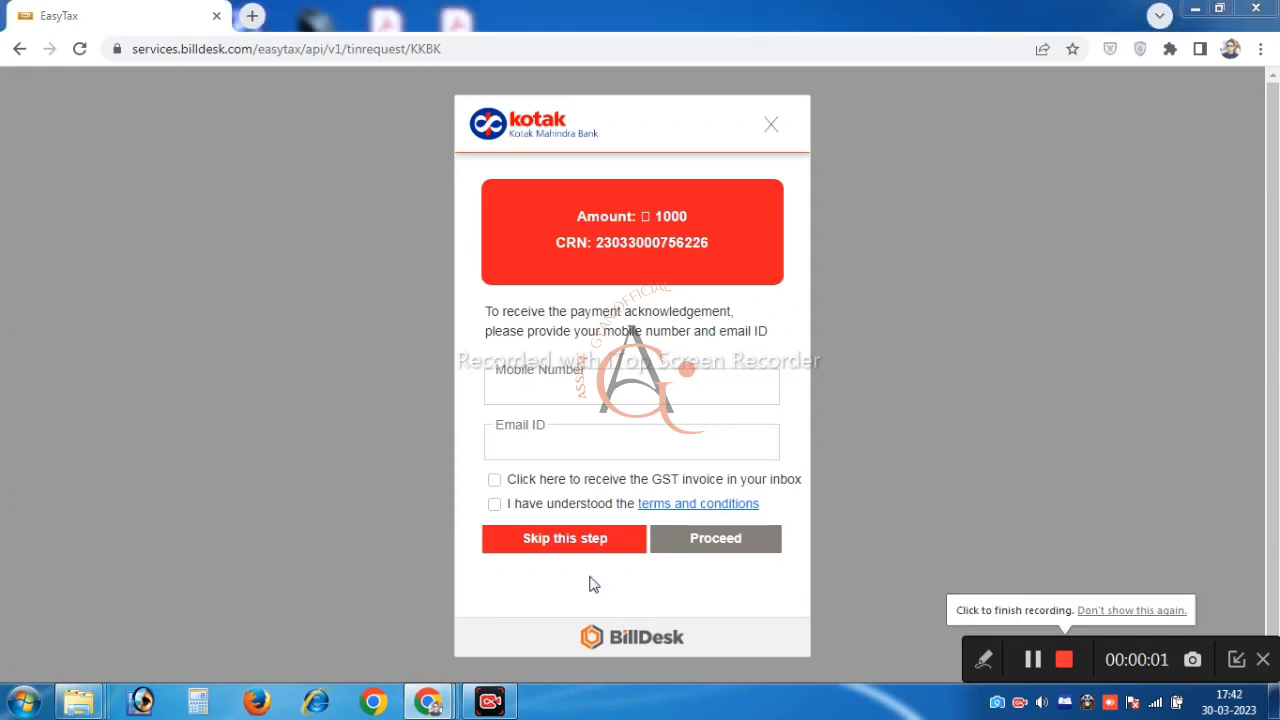
Open the downloaded Challan Receipt PDF in Adobe Acrobat Reader
click(1261, 50)
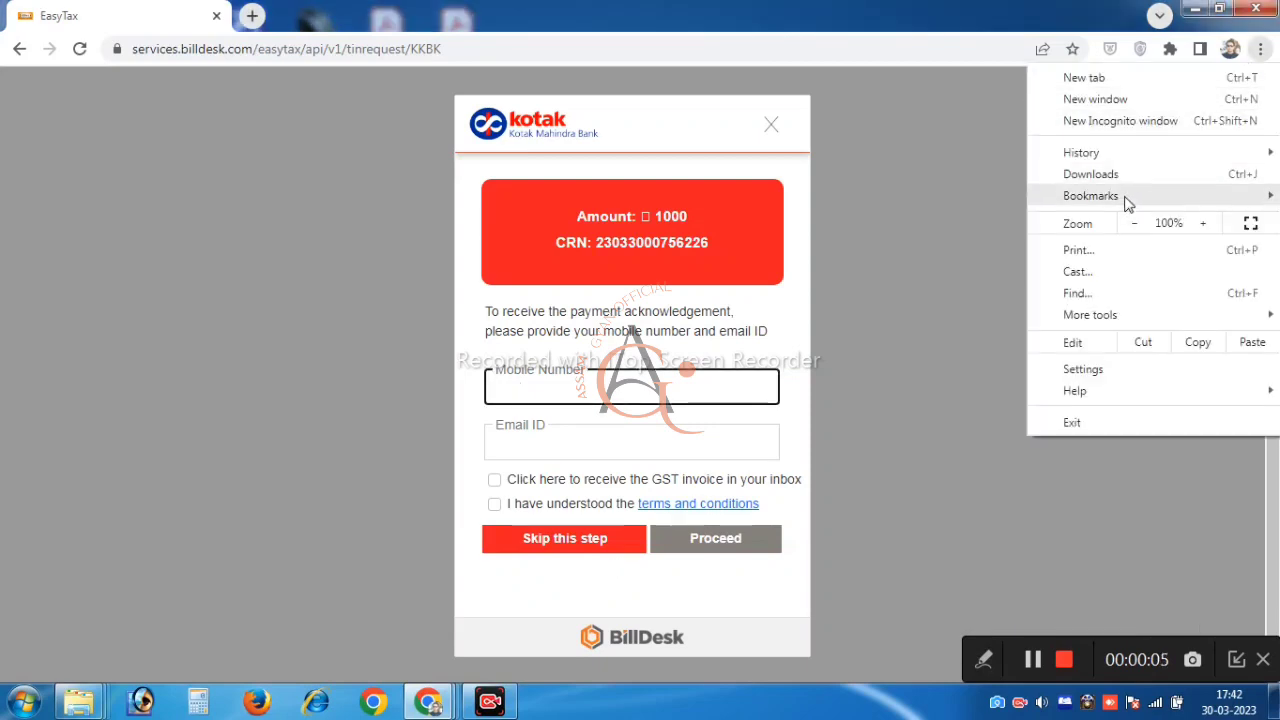
click(916, 288)
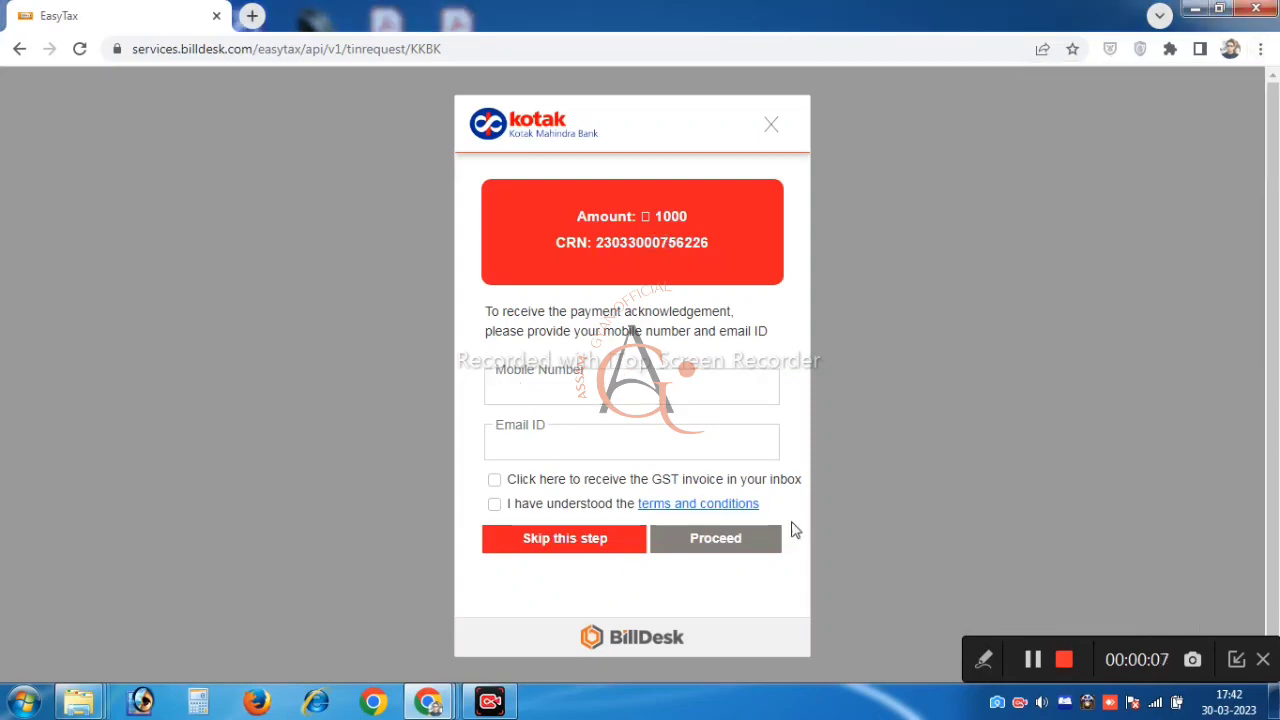
click(1034, 662)
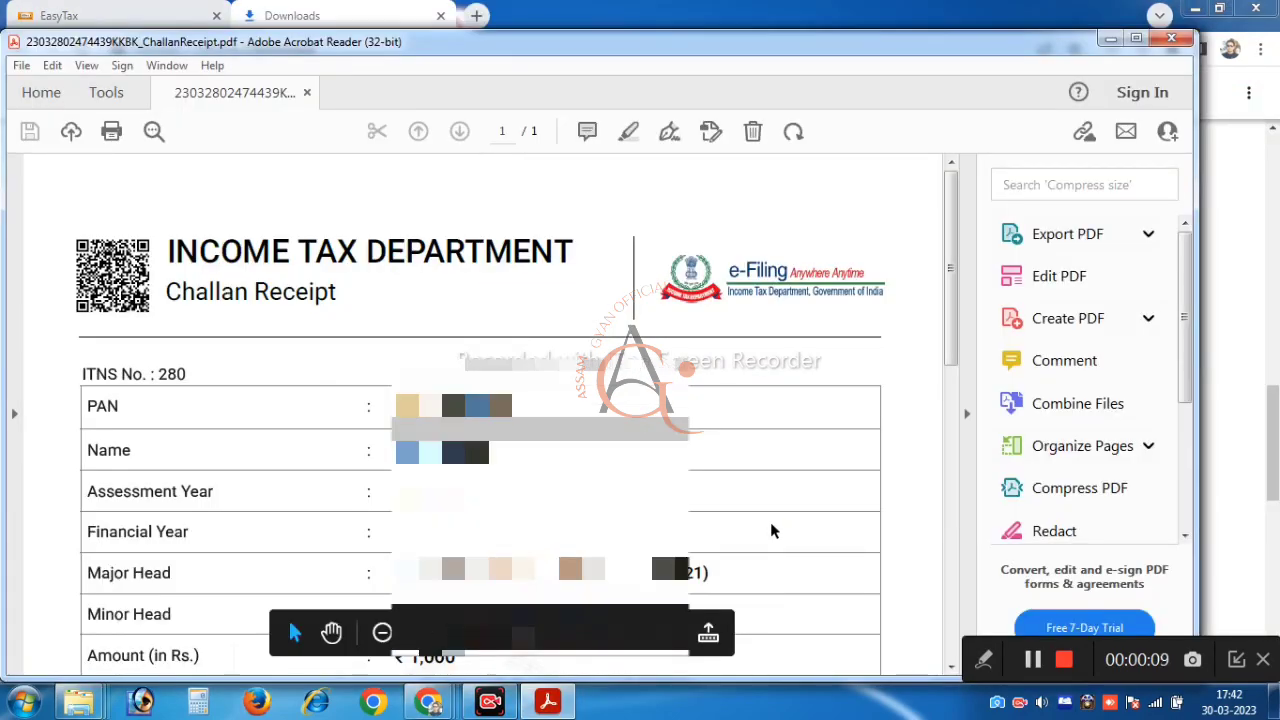
Scroll through the Challan Receipt reviewing the ₹1,000 Income Tax (0021) payment via Kotak Mahindra Bank
scroll(770, 522, down, 3)
scroll(770, 522, down, 8)
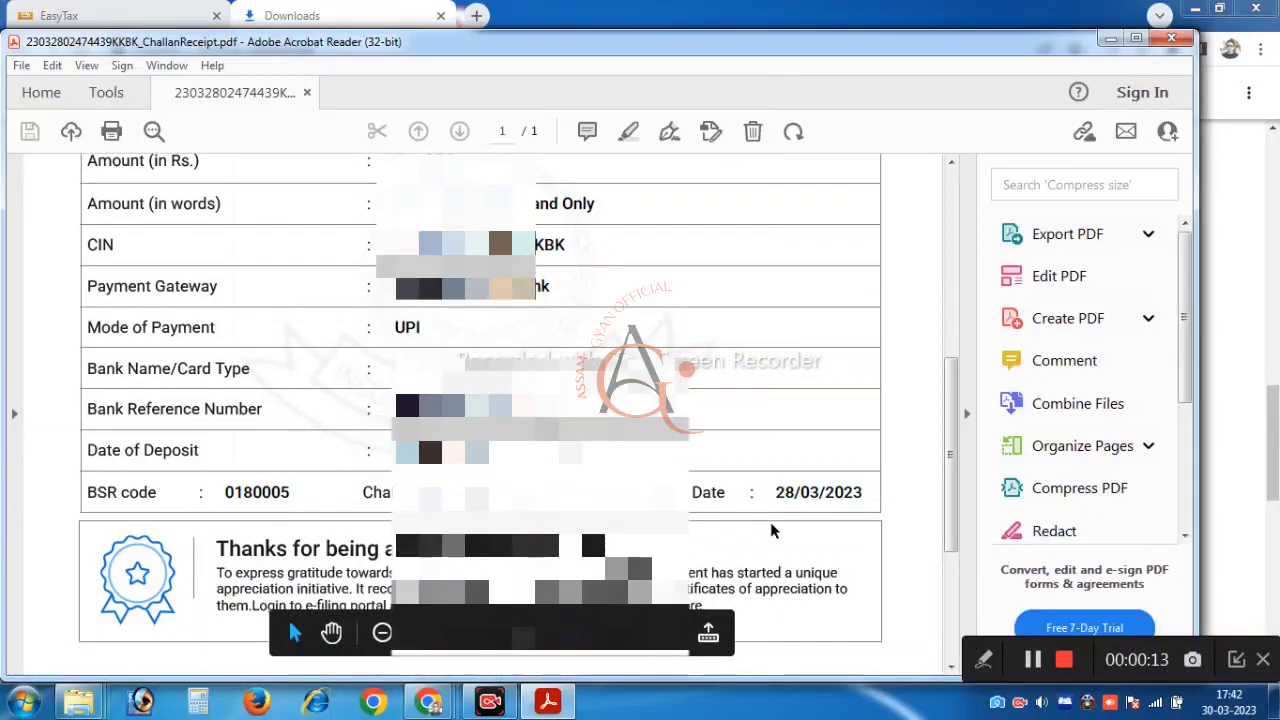
scroll(771, 531, up, 7)
scroll(771, 531, up, 3)
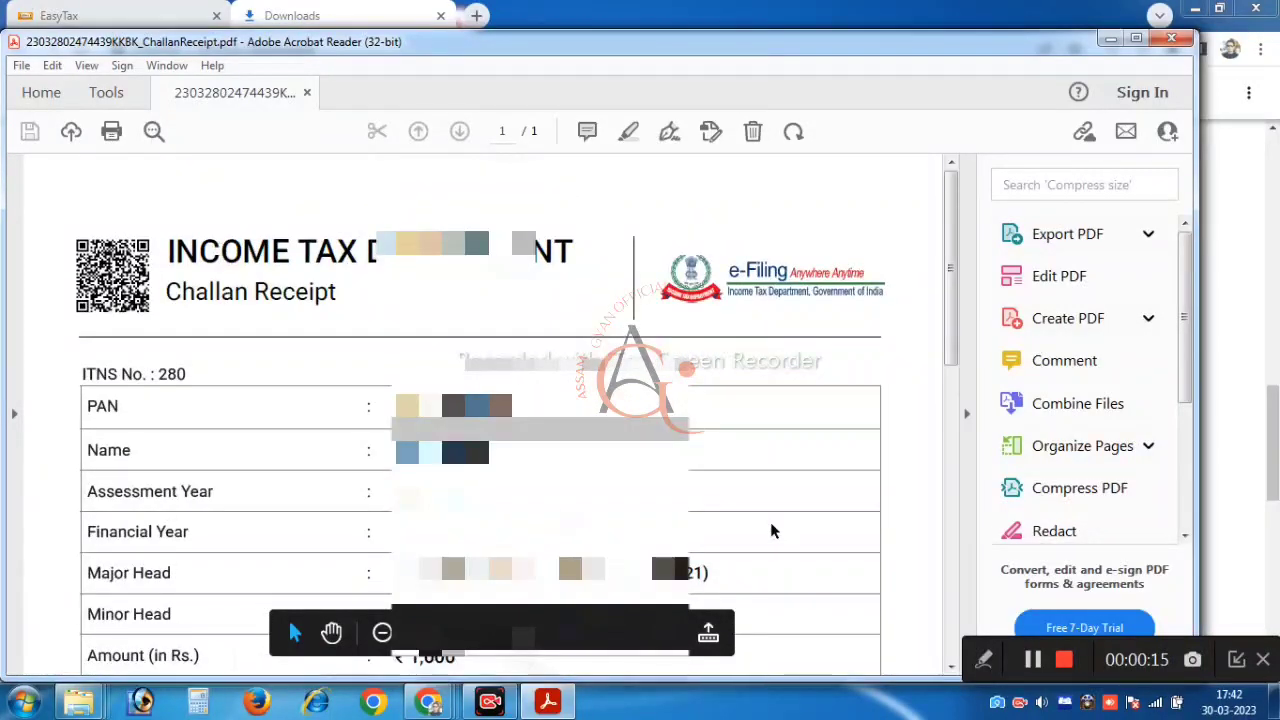
scroll(771, 531, down, 2)
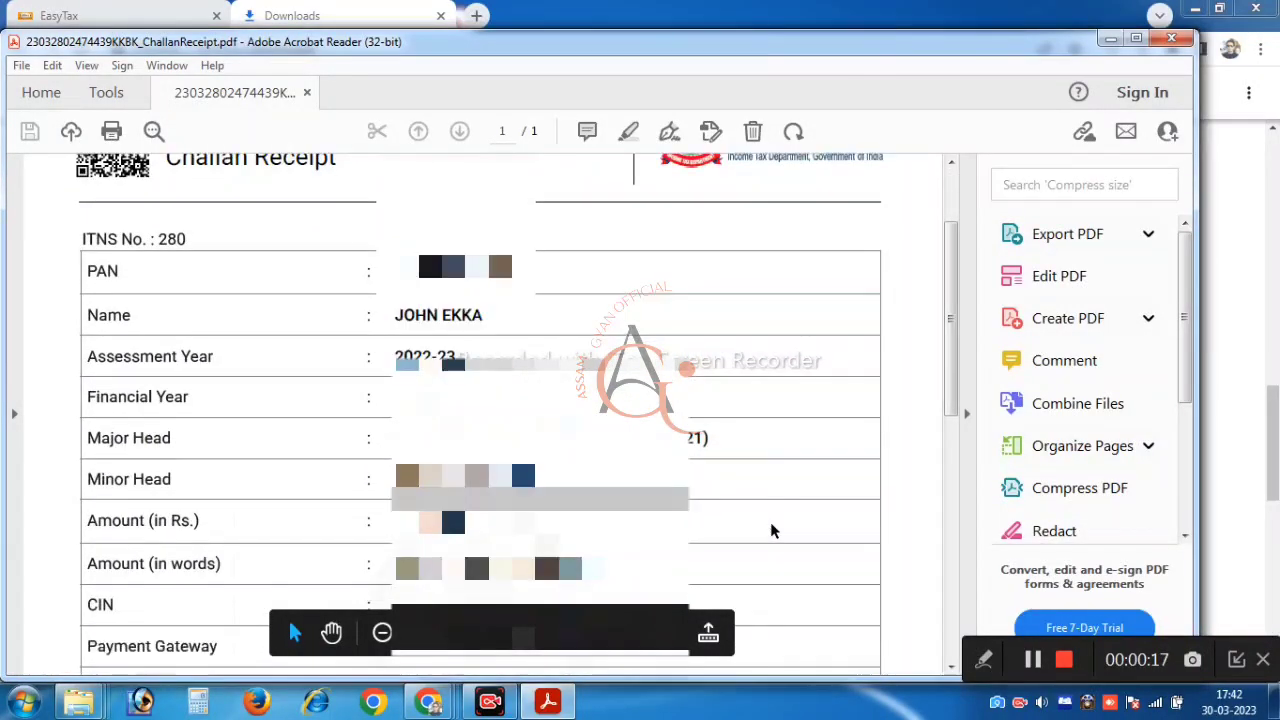
scroll(771, 531, up, 3)
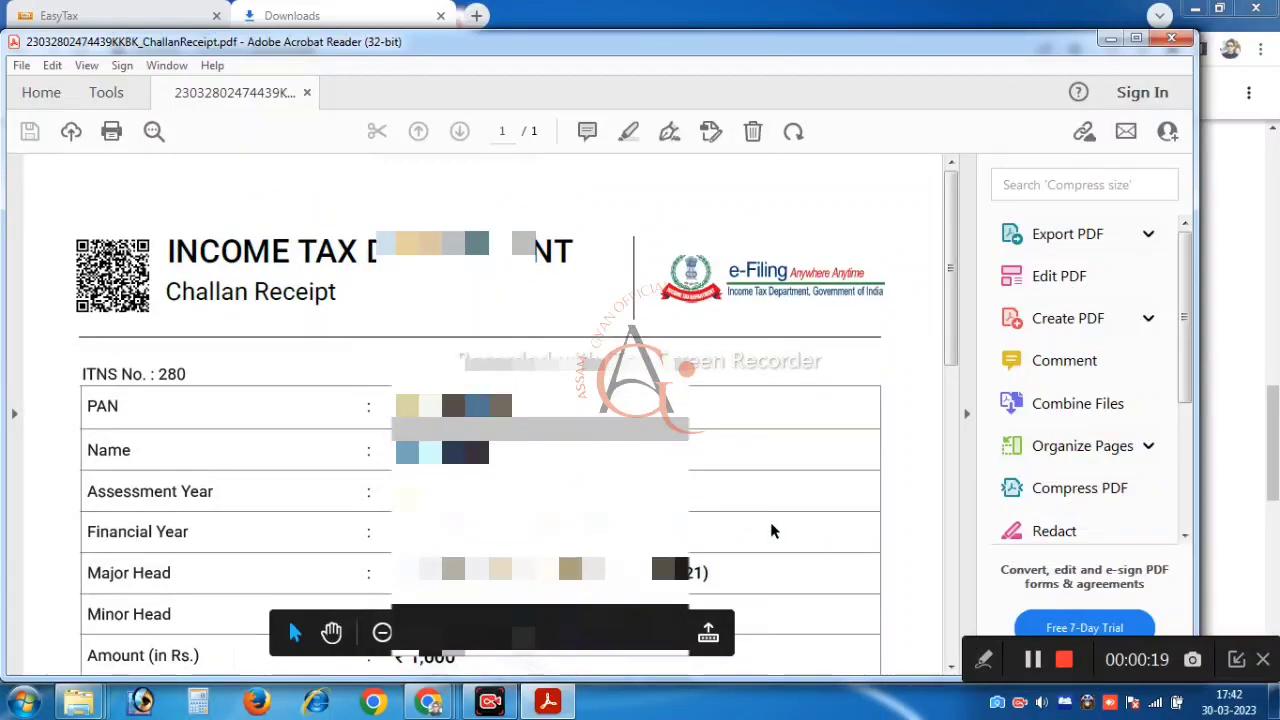
scroll(771, 531, down, 8)
scroll(771, 531, down, 2)
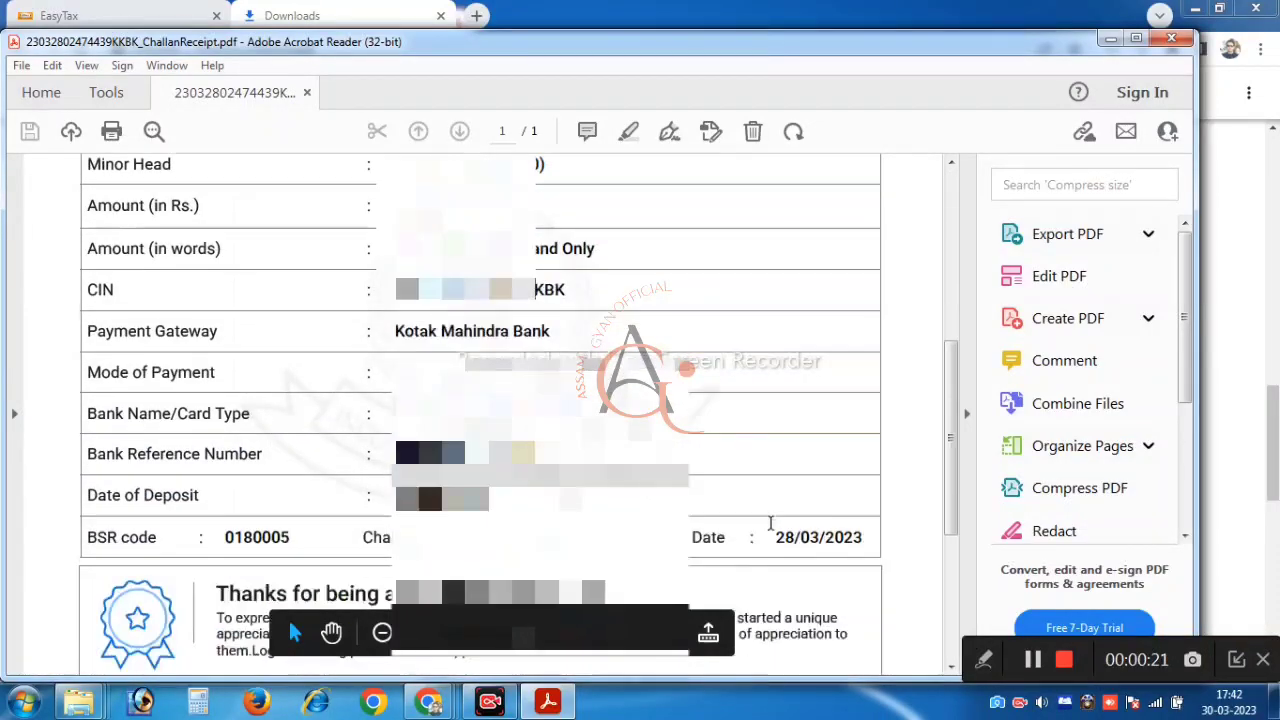
scroll(771, 527, down, 7)
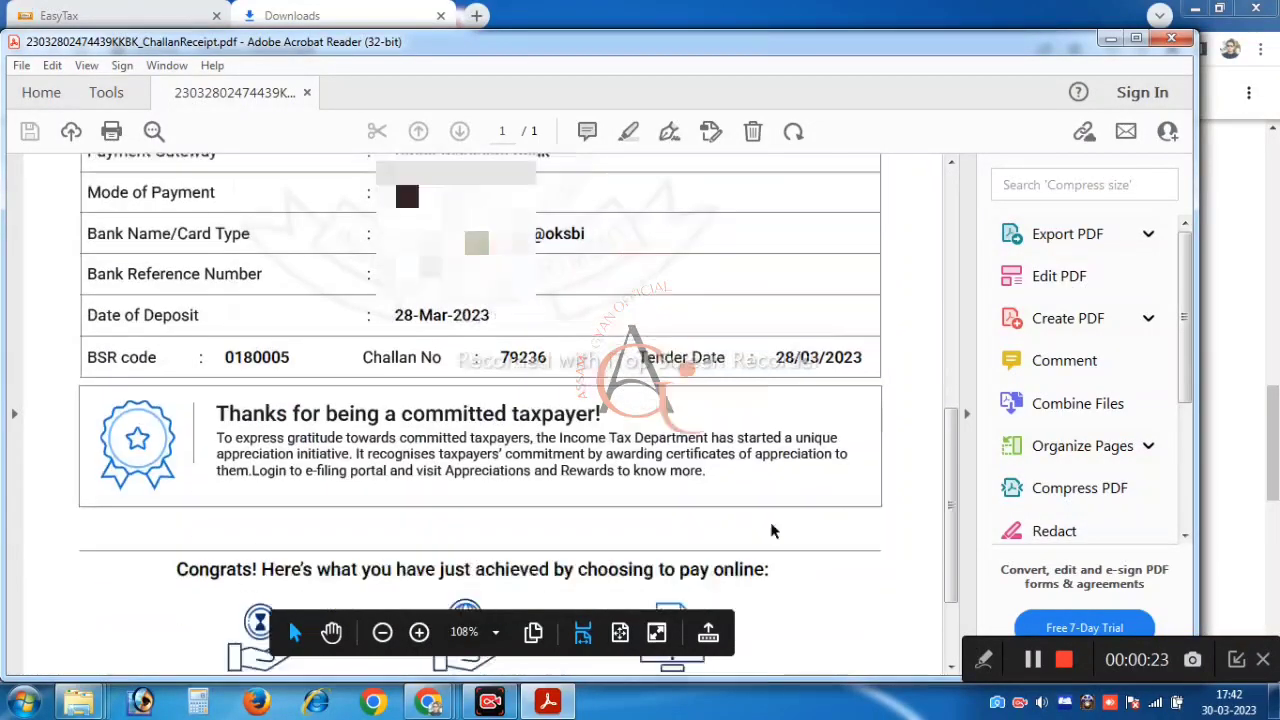
scroll(771, 531, up, 13)
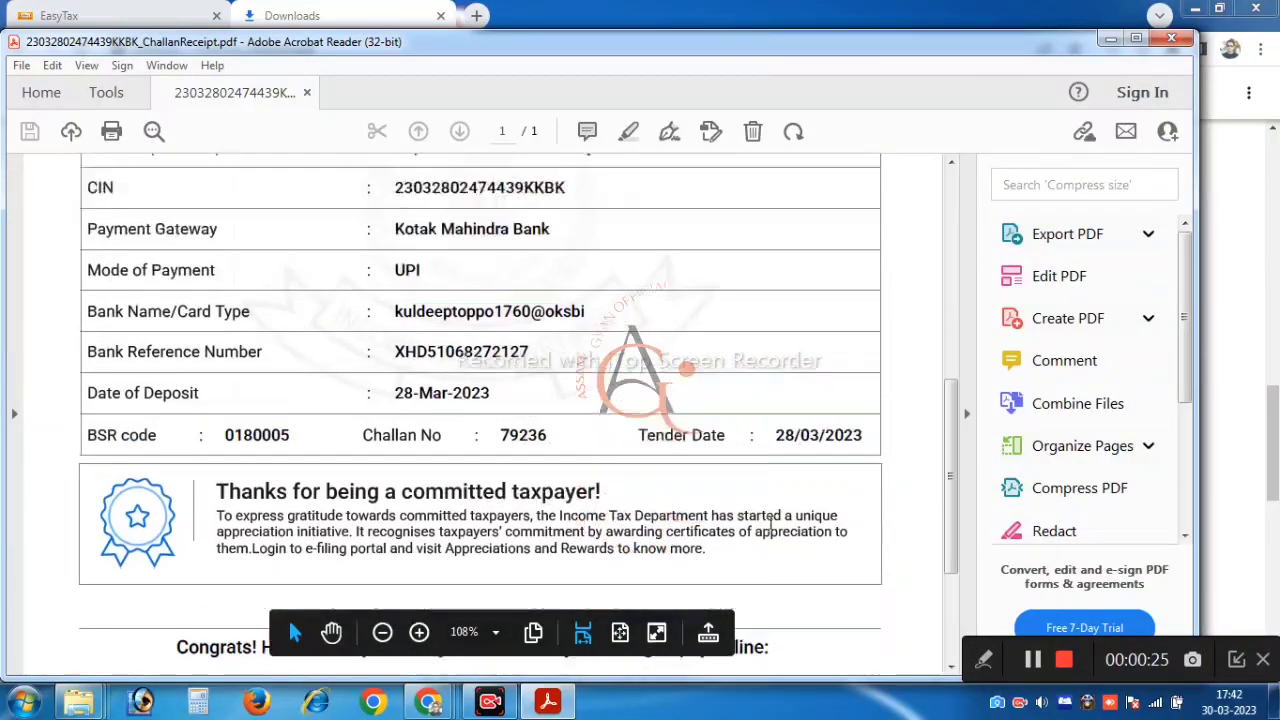
scroll(771, 531, up, 3)
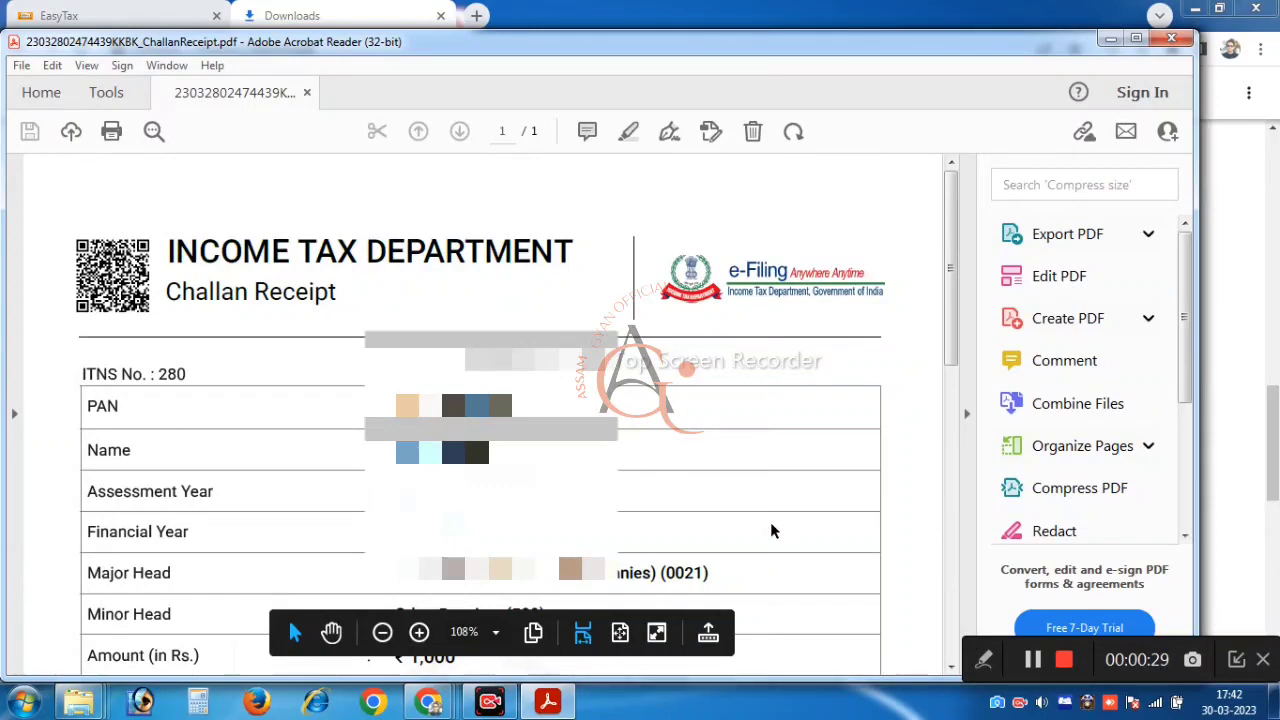
scroll(771, 531, down, 5)
scroll(771, 531, down, 5)
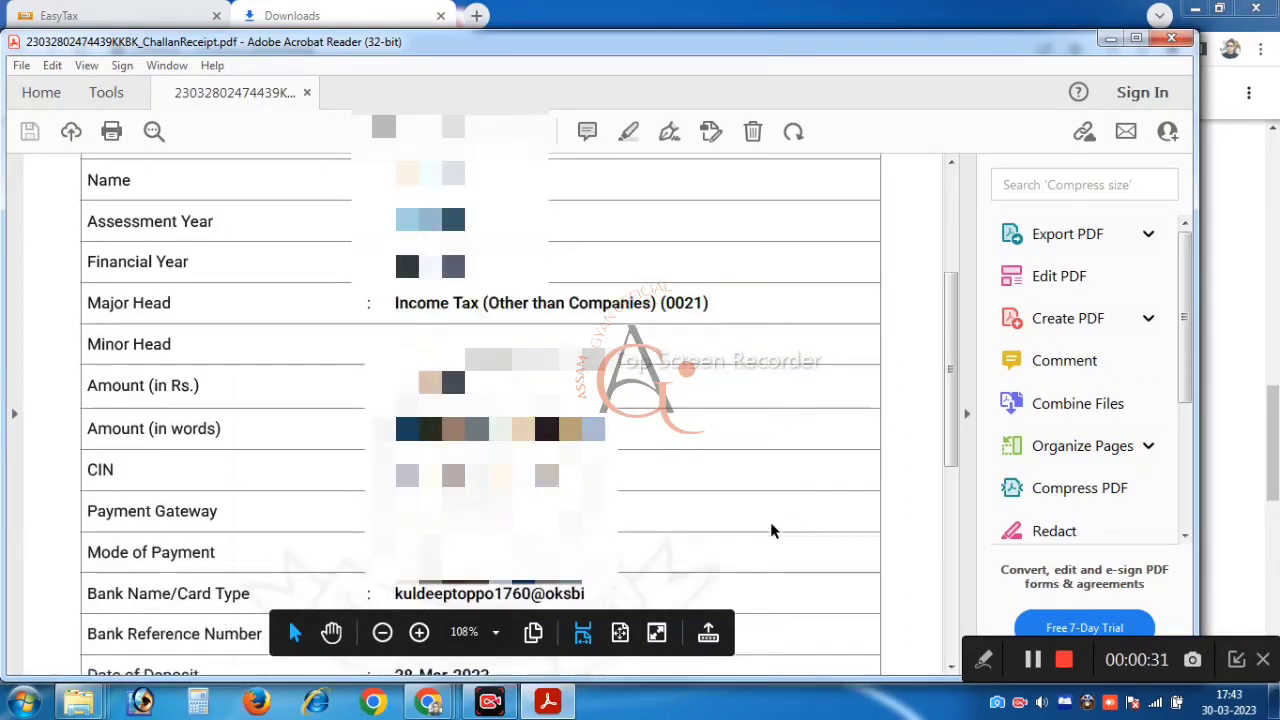